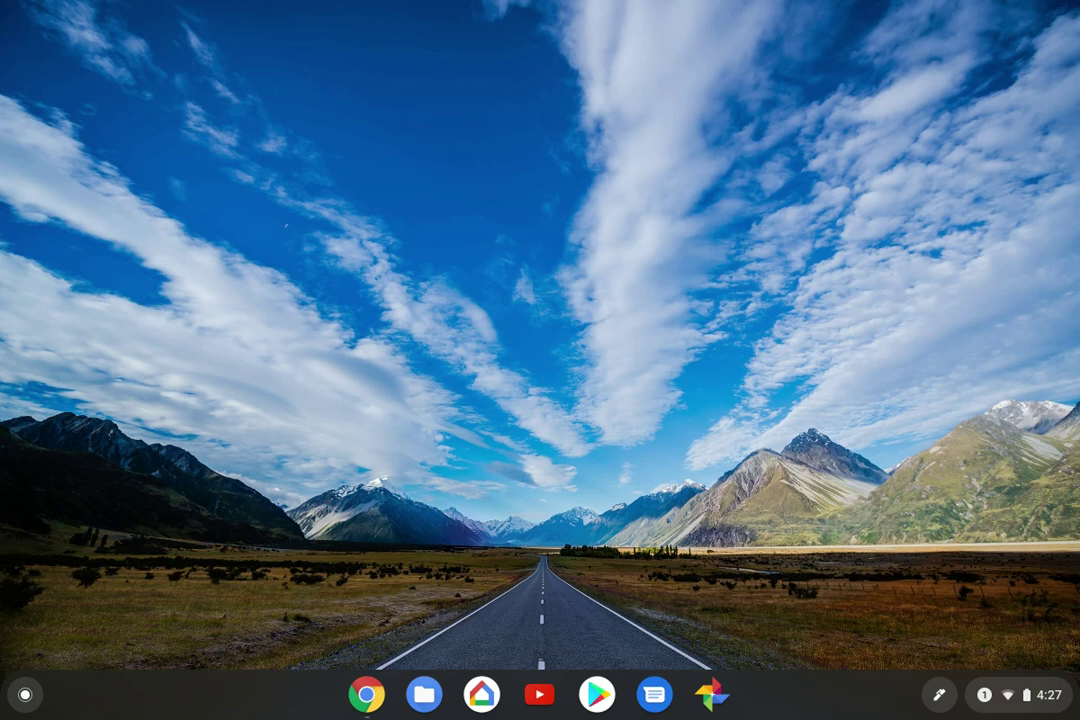
Step: Open the expanded app launcher and switch the stylus tool to the laser pointer
key(super)
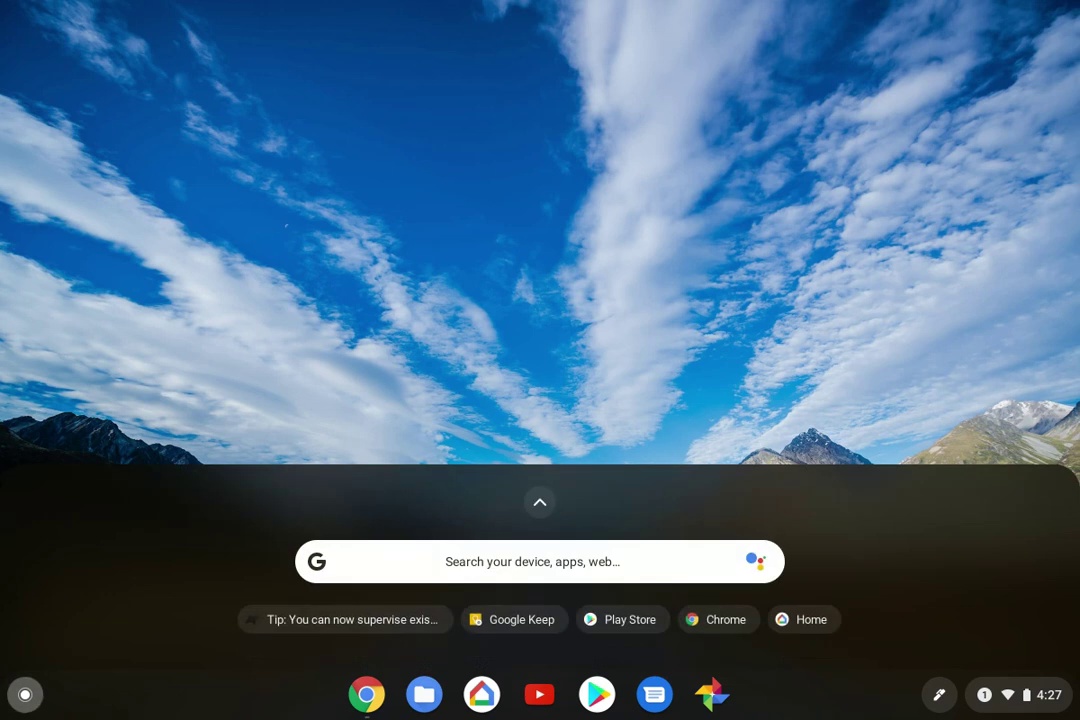
key(shift+super)
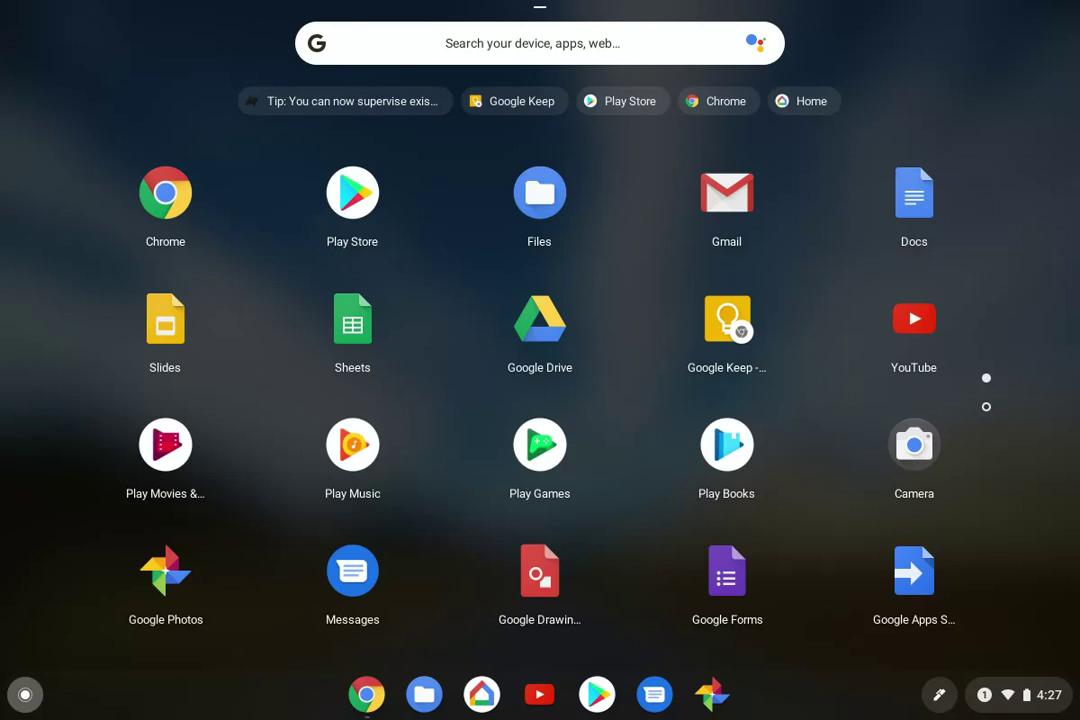
key(shift+super+p)
click(739, 603)
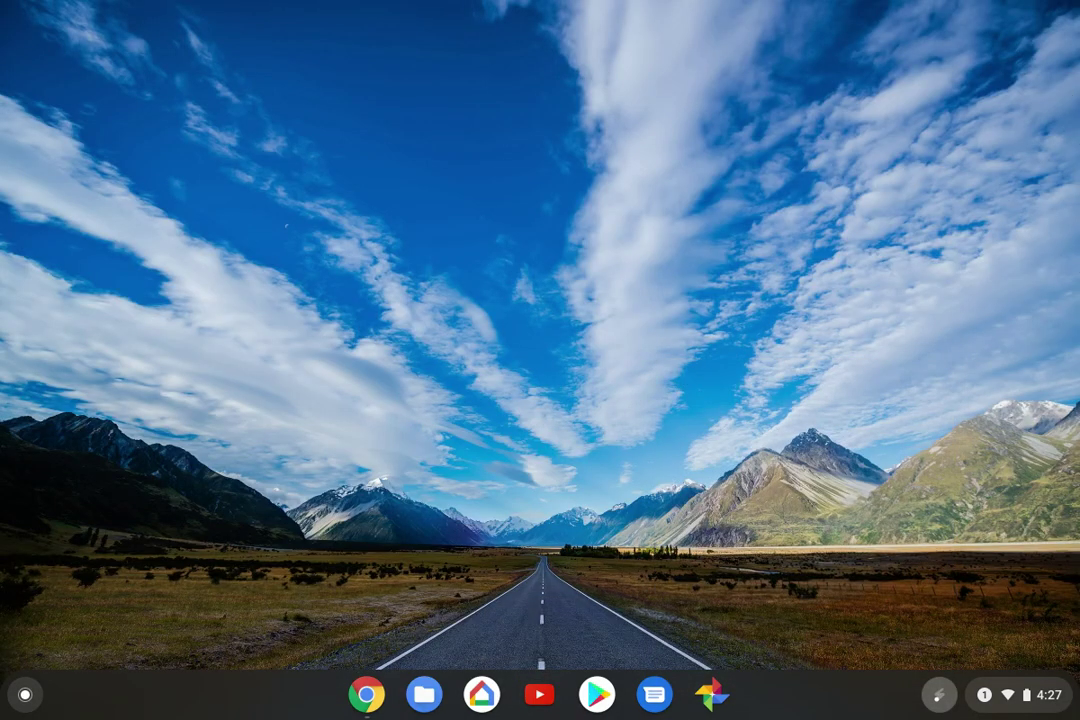
Step: Reopen the launcher and page through the app grid to reach Keep Notes
click(25, 697)
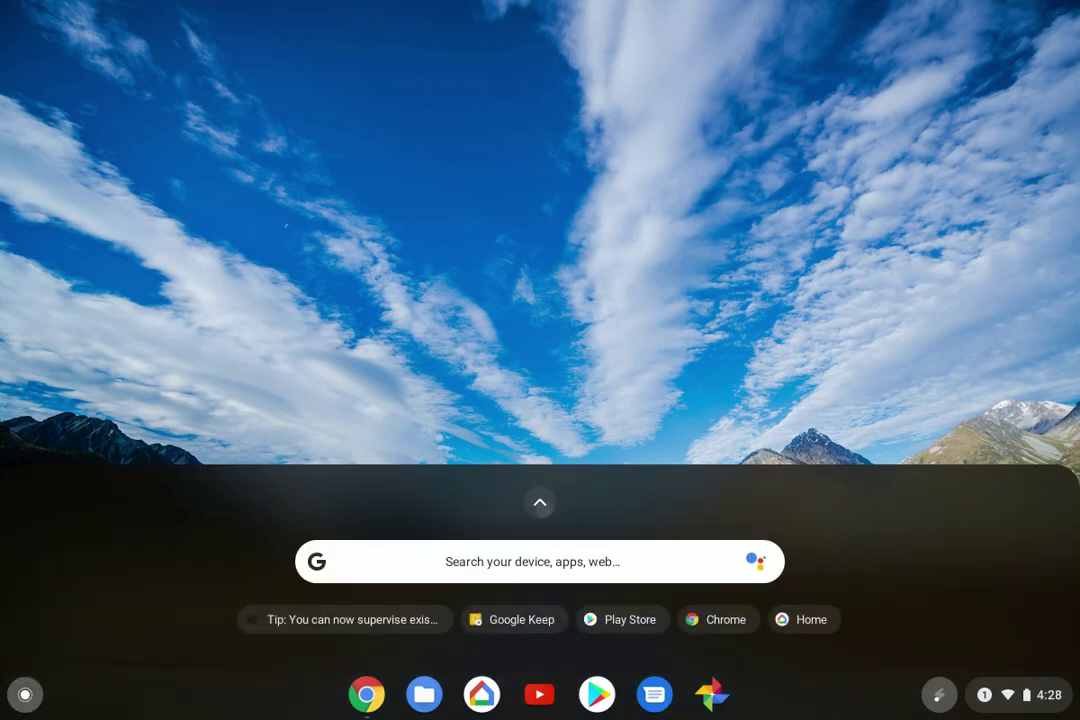
scroll(25, 594, down, 2)
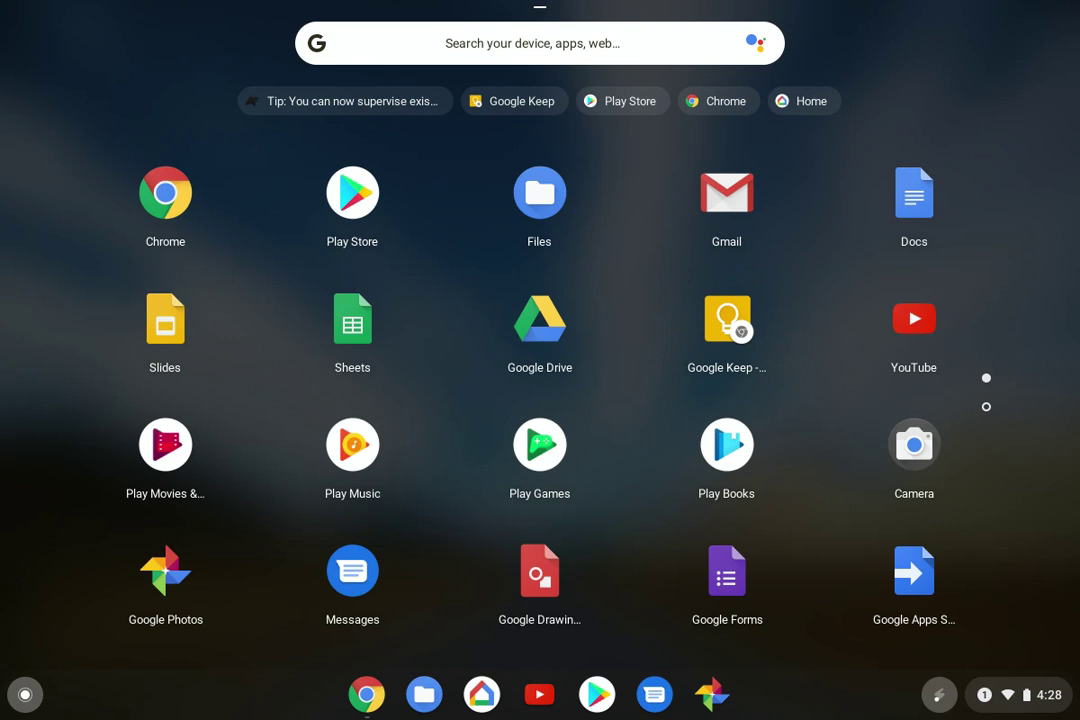
scroll(540, 380, down, 2)
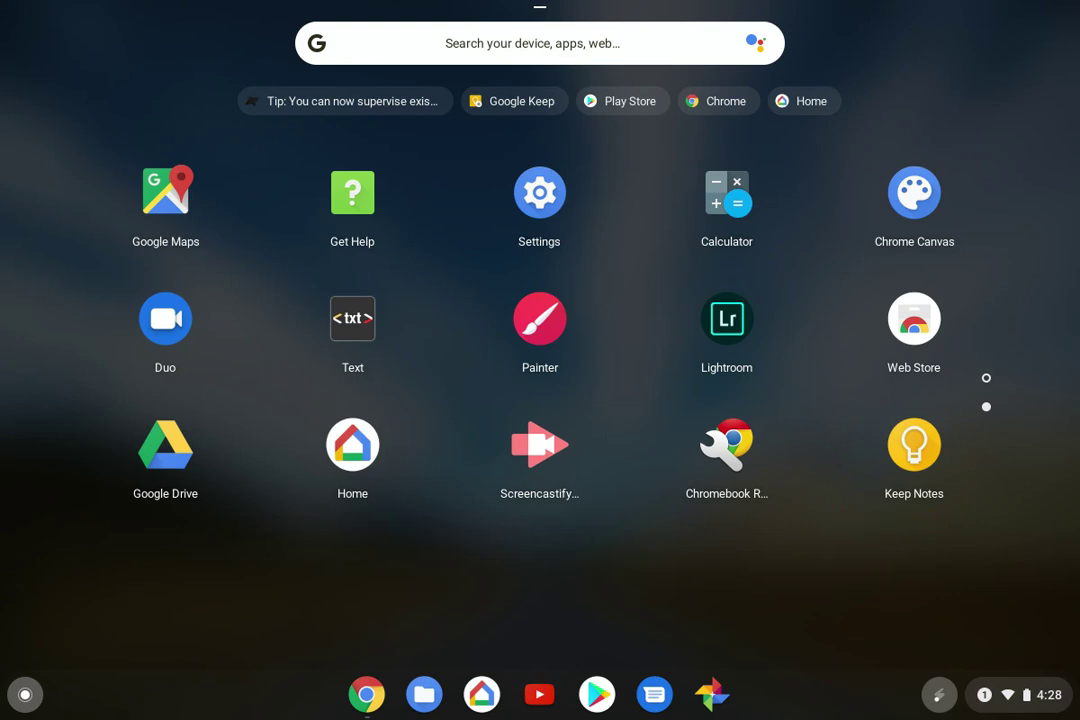
scroll(540, 330, up, 2)
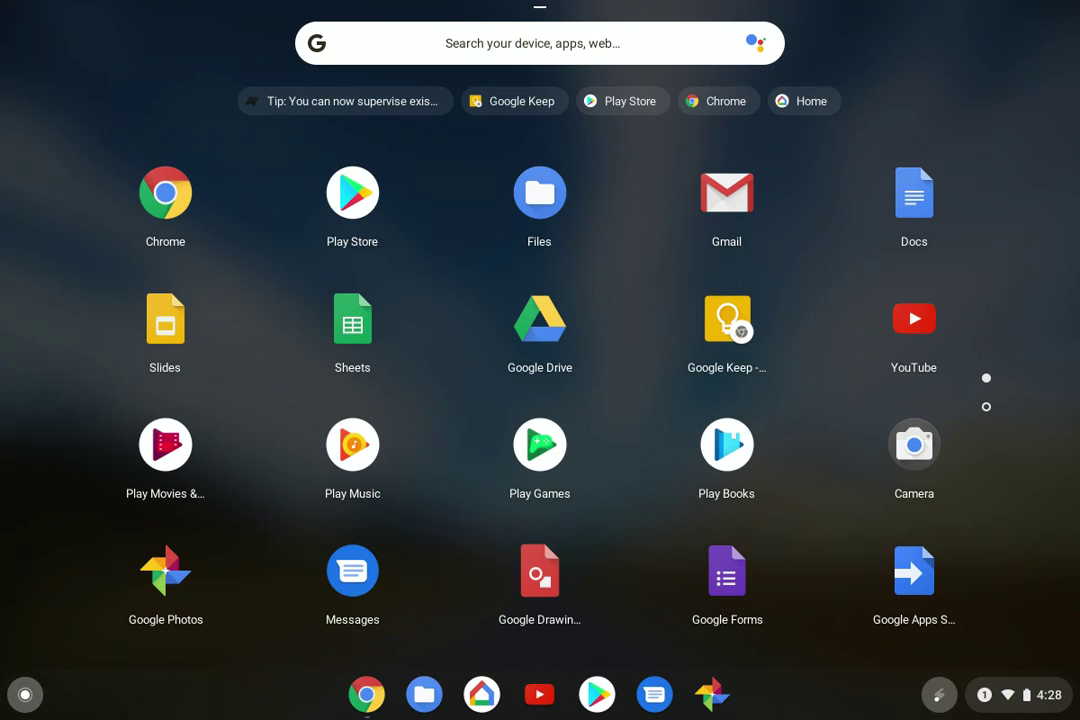
scroll(540, 380, down, 2)
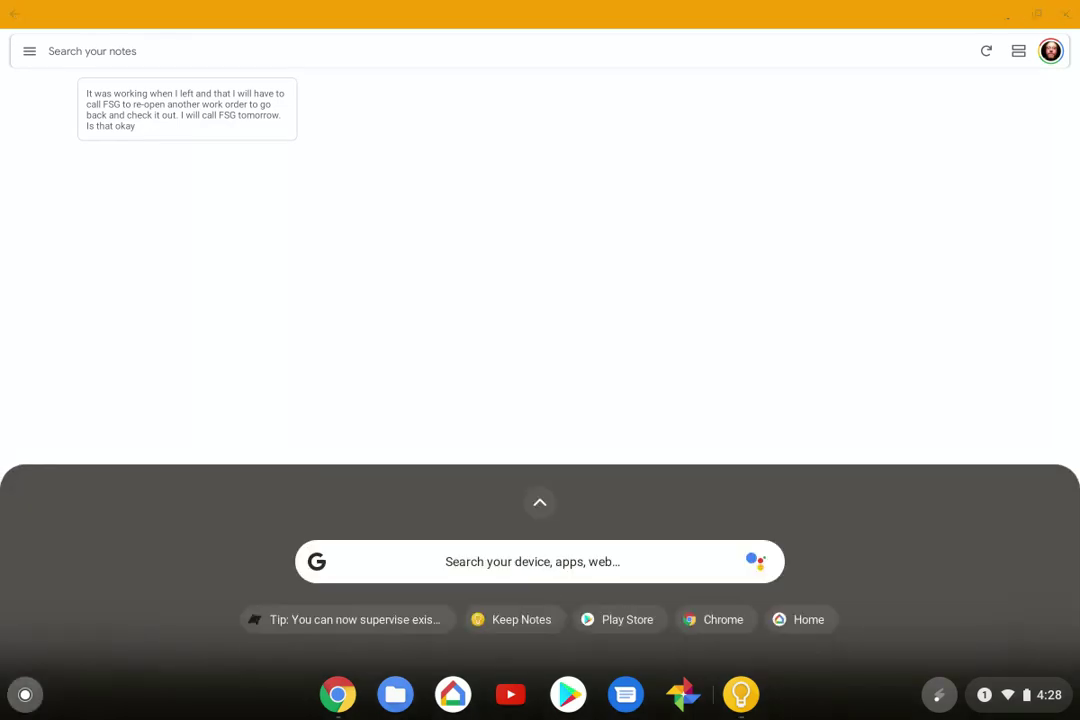
Step: Expand the launcher to the full-screen app grid over the Keep window
key(shift+super)
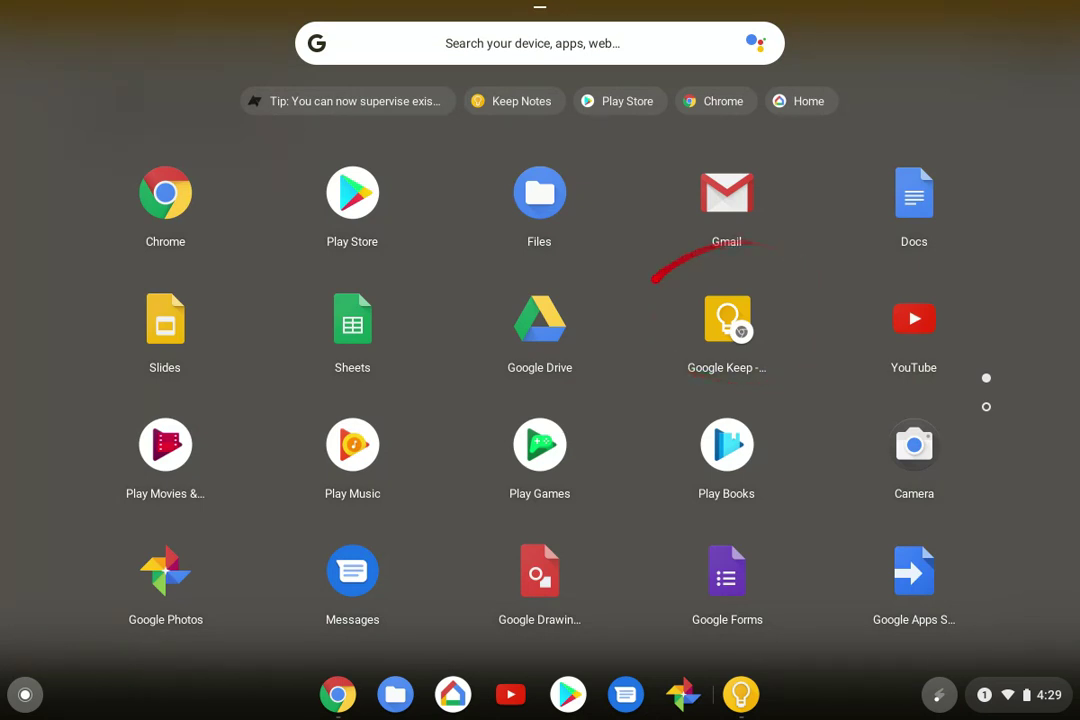
Step: Launch the Google Keep Chrome app, dismiss its dark theme card, and minimize both Keep windows
click(727, 318)
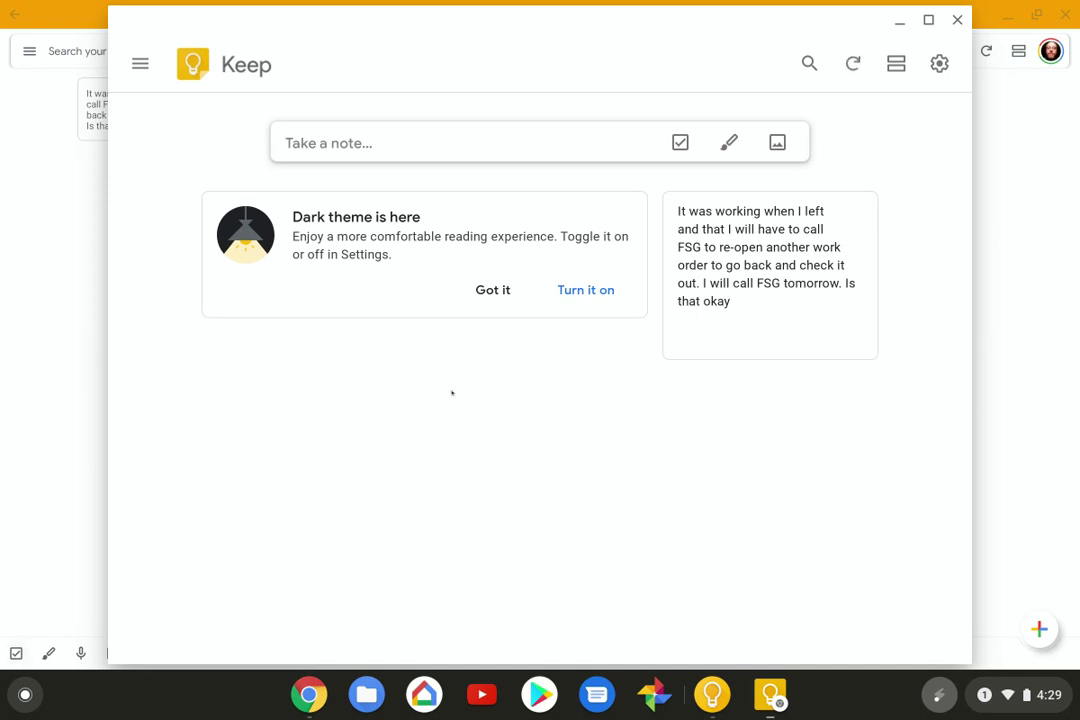
click(493, 289)
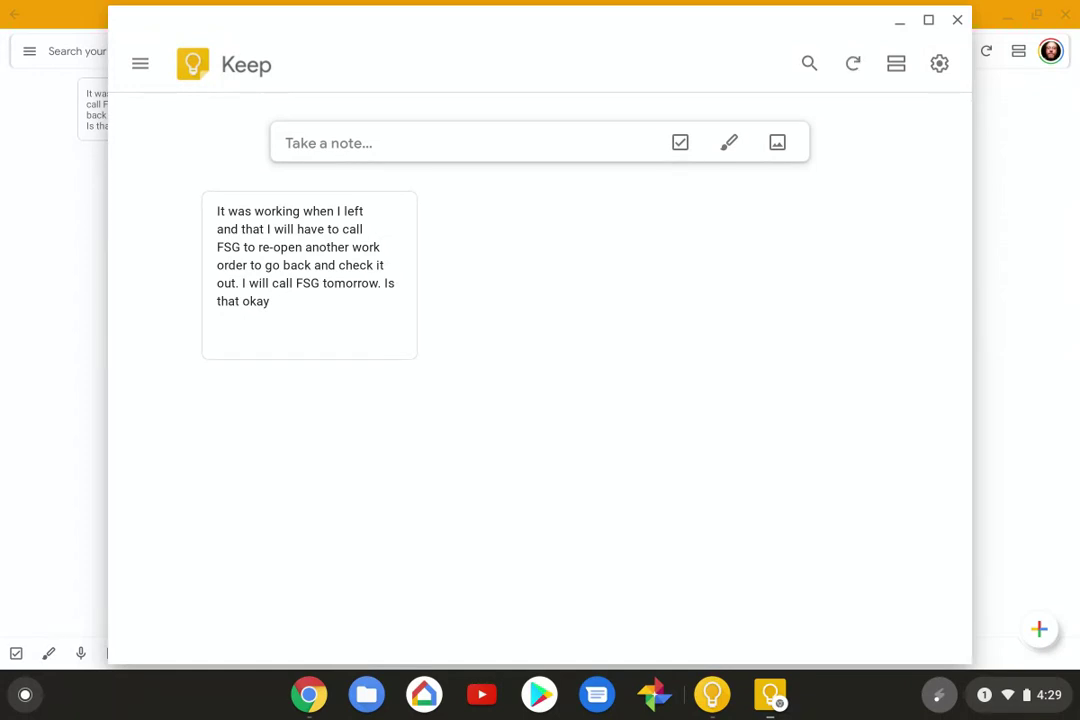
key(alt+Tab)
key(alt+minus)
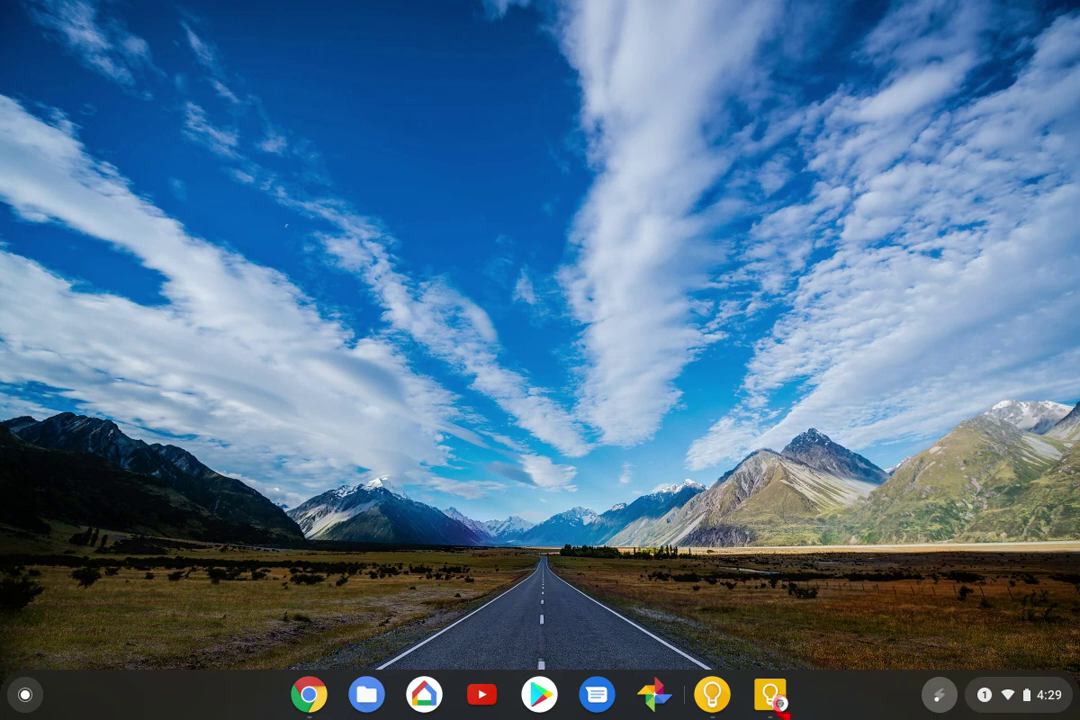
Step: Search the Chrome Web Store for 'google keep', open the Keep Chrome Extension listing, and start adding it
click(309, 693)
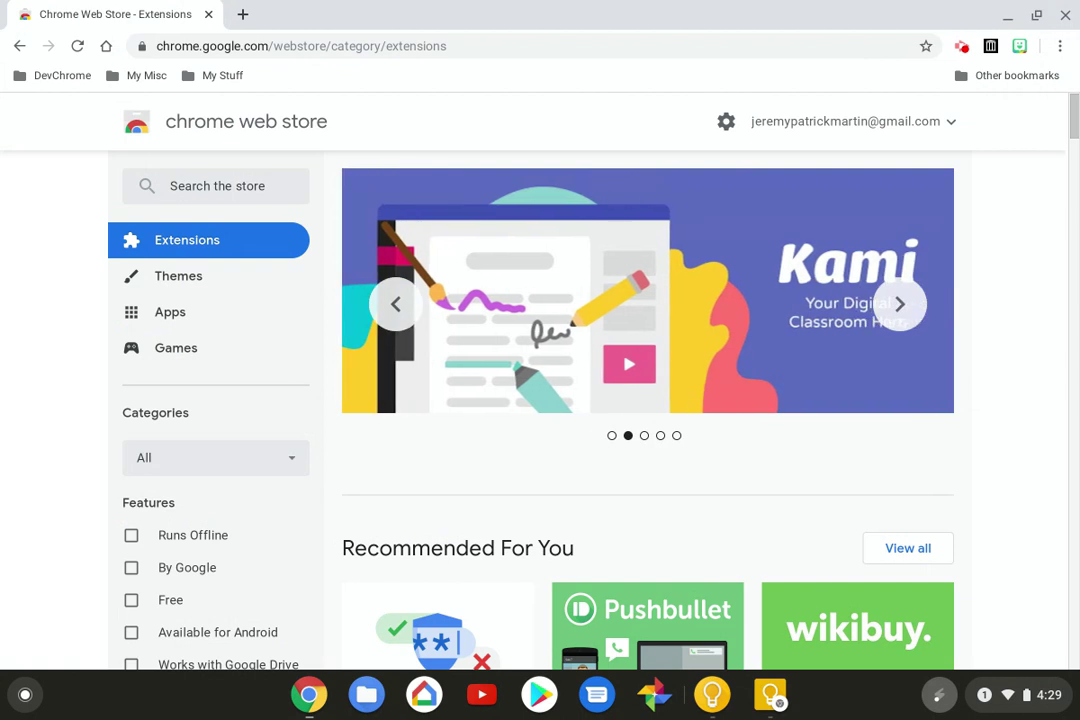
click(239, 185)
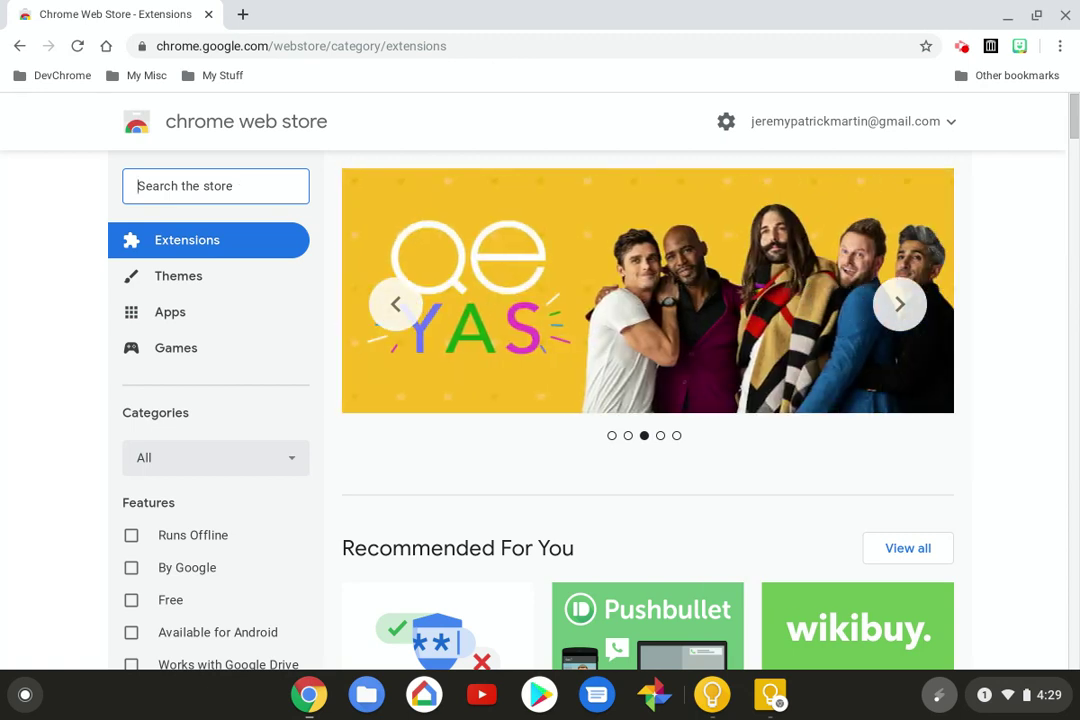
text(google keep)
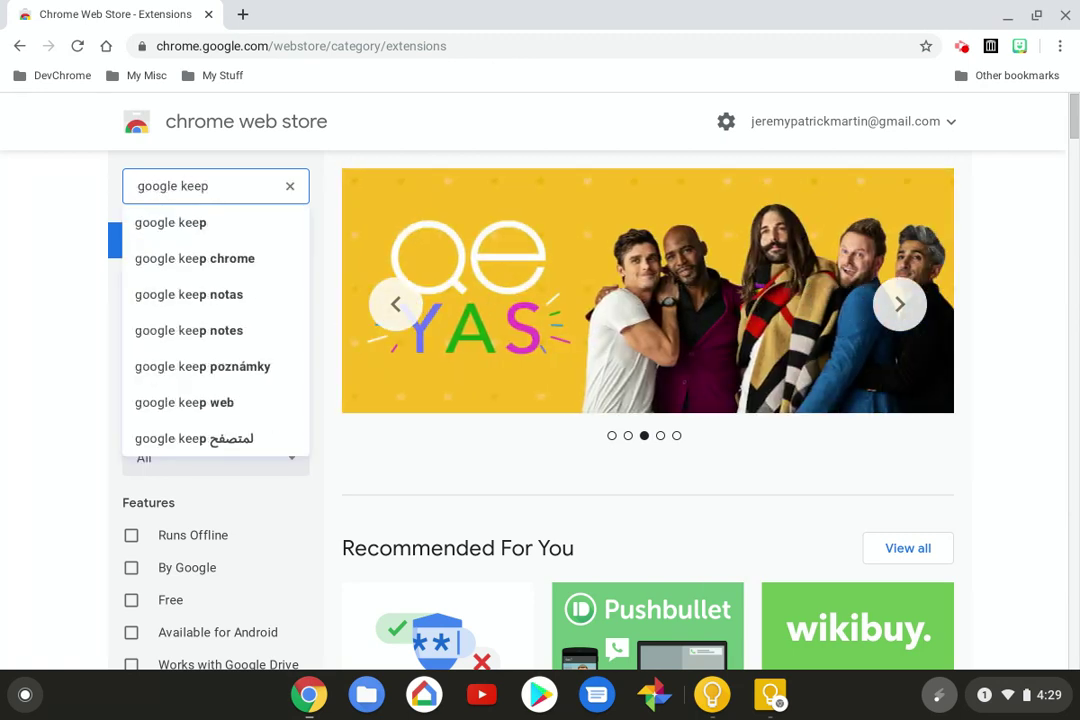
key(Return)
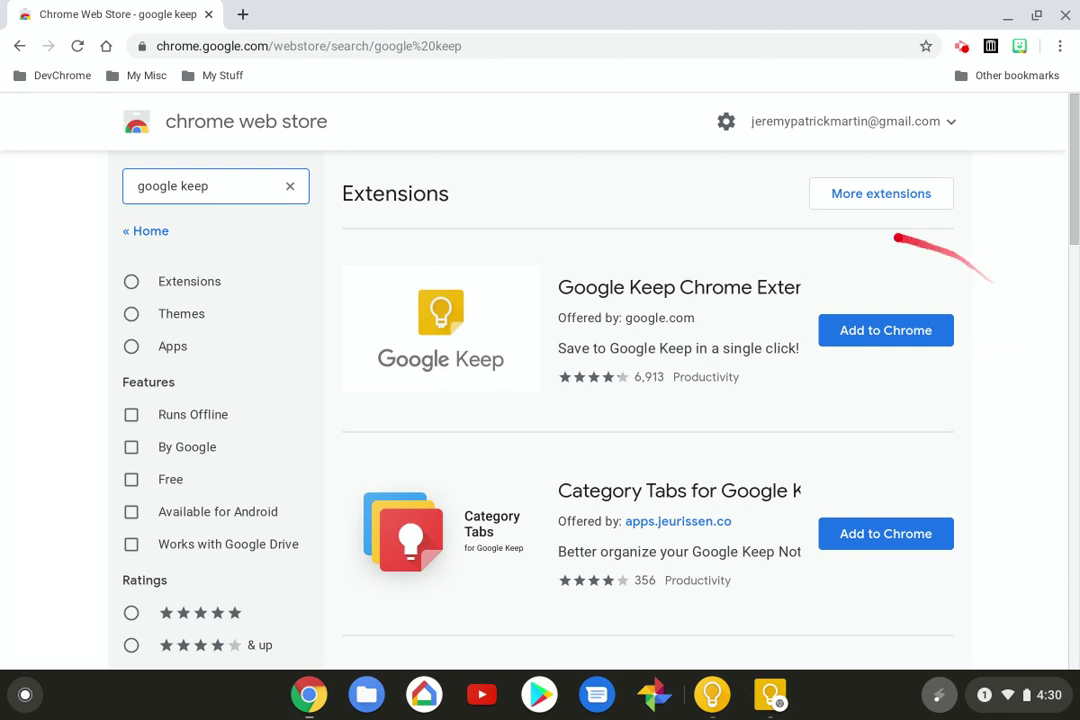
click(650, 330)
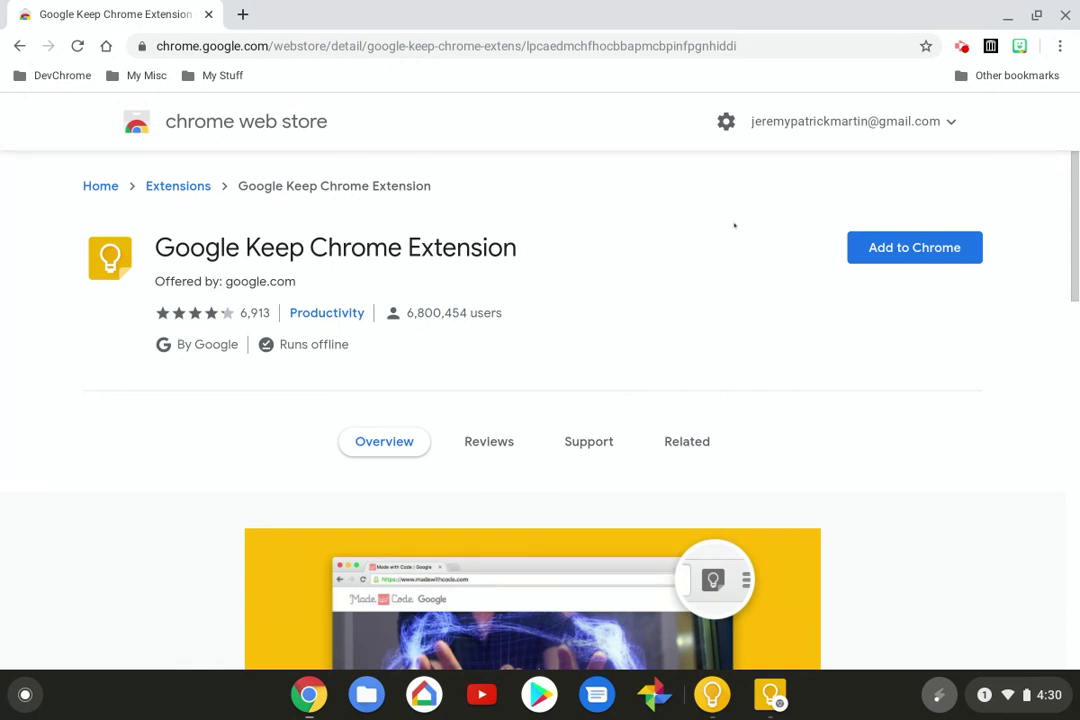
click(873, 247)
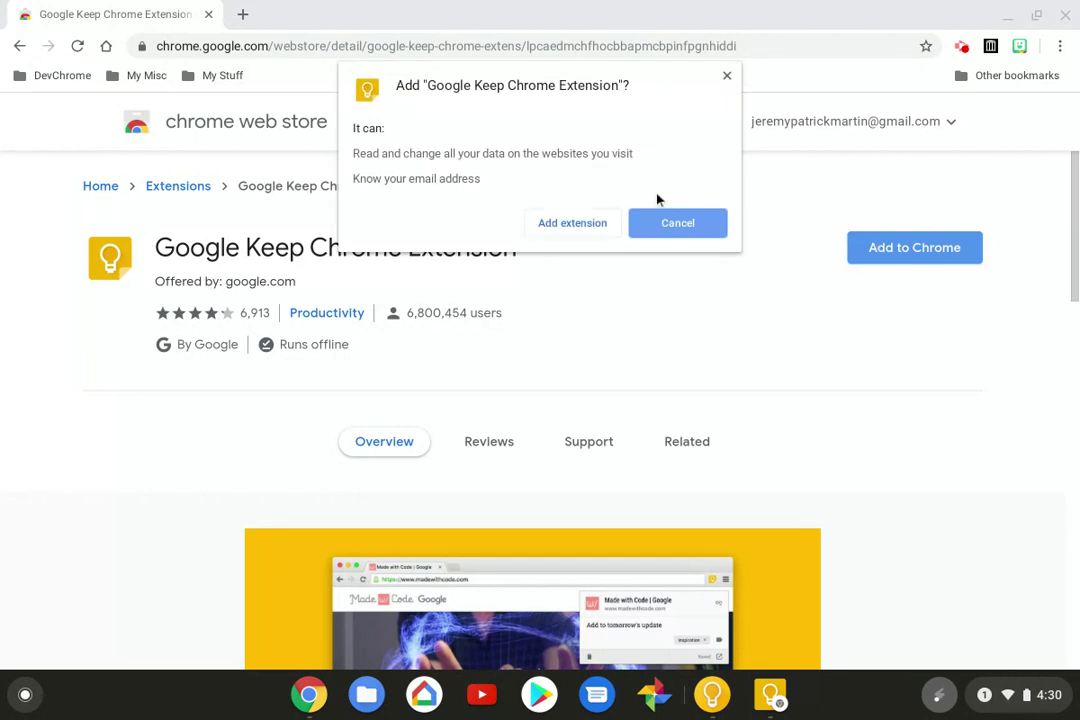
Step: Confirm adding the Google Keep extension and close the 'has been added' bubble
click(576, 224)
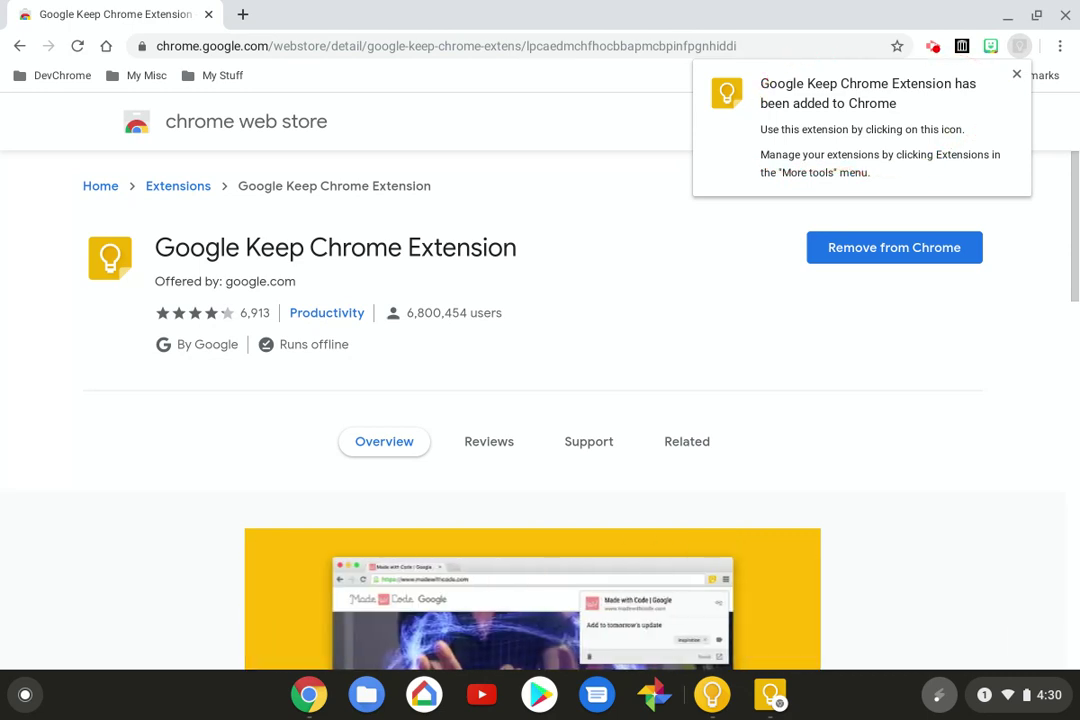
click(1016, 76)
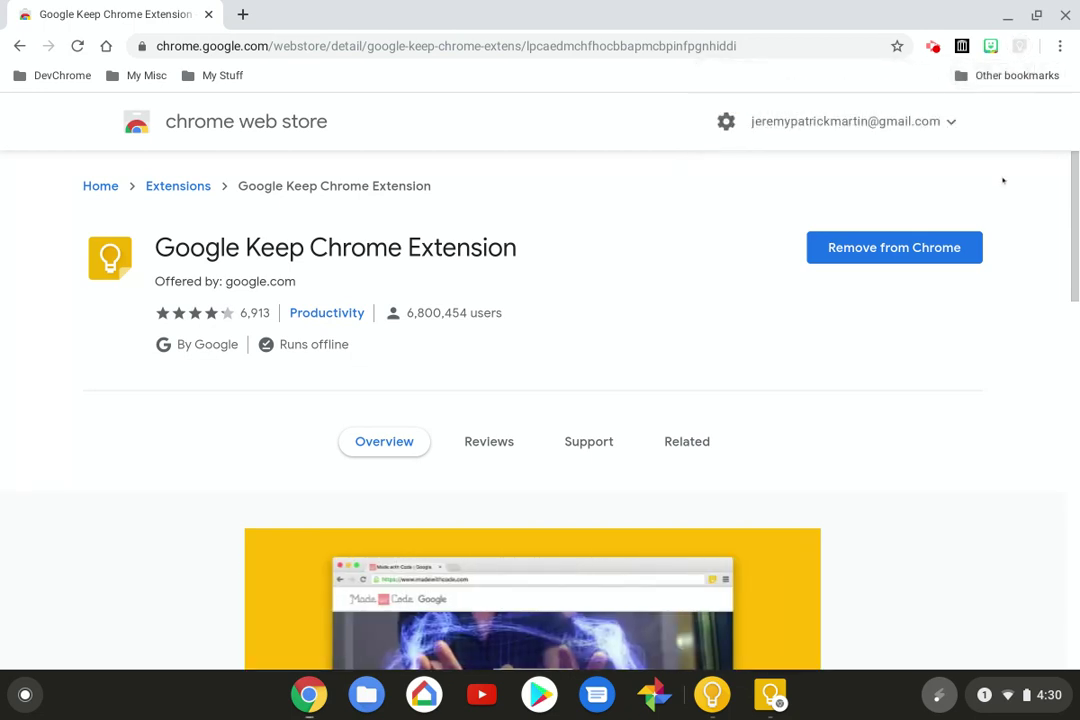
right_click(1020, 48)
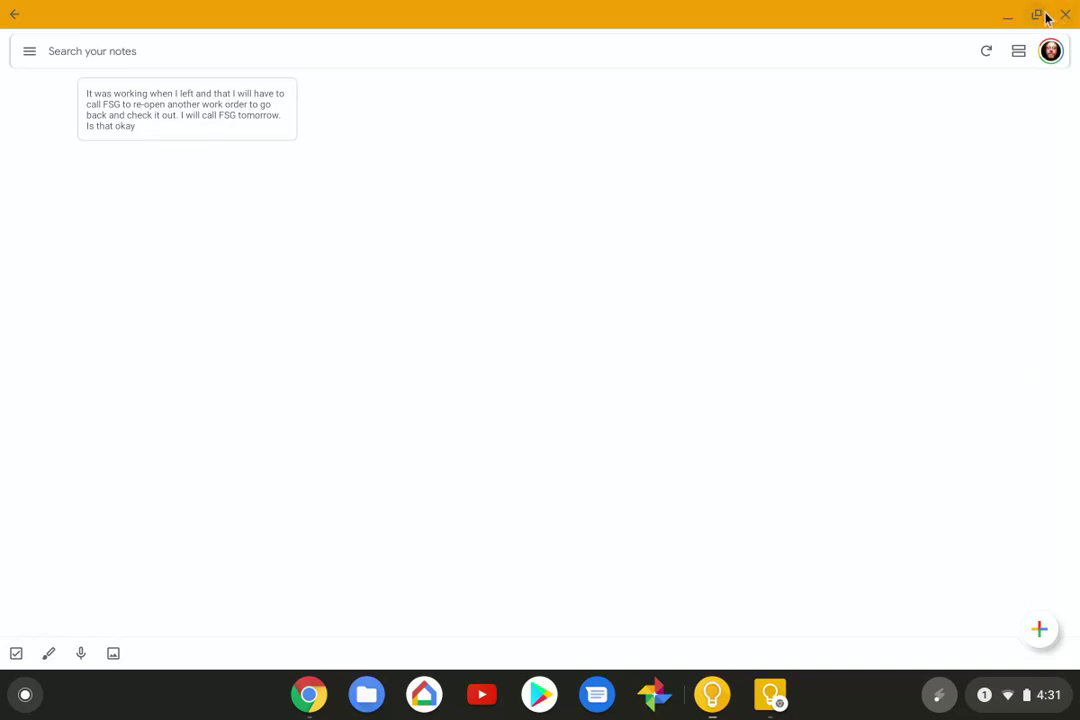
click(1009, 17)
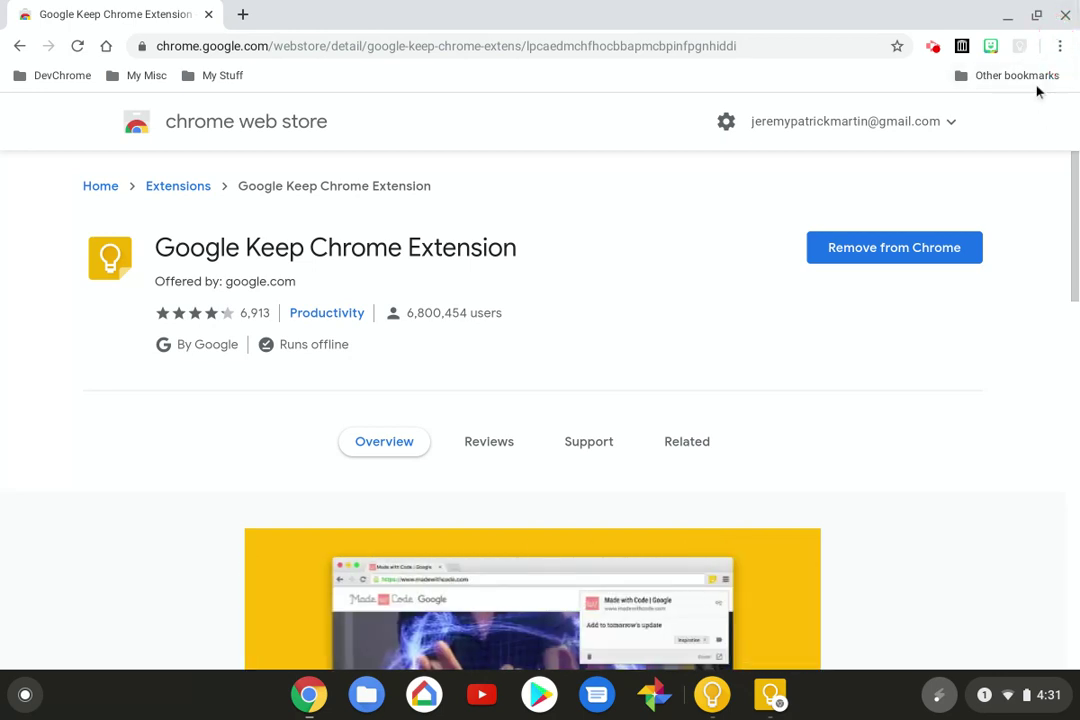
click(1060, 46)
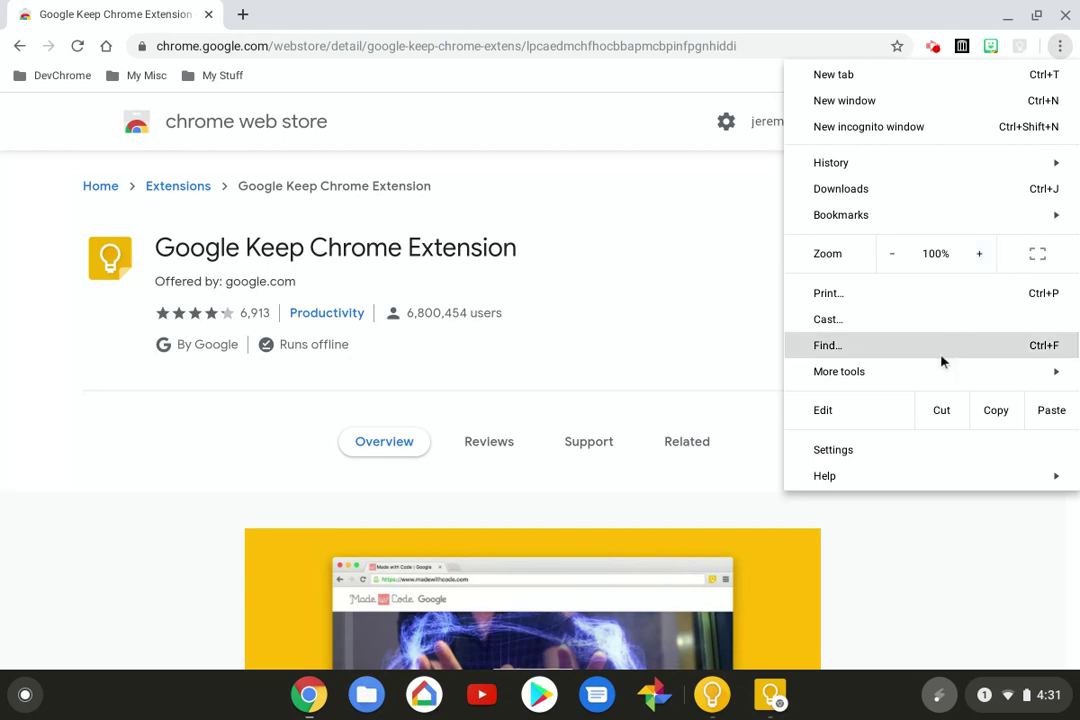
Step: Open Chrome's Extensions page from the More tools menu
mouse_move(870, 369)
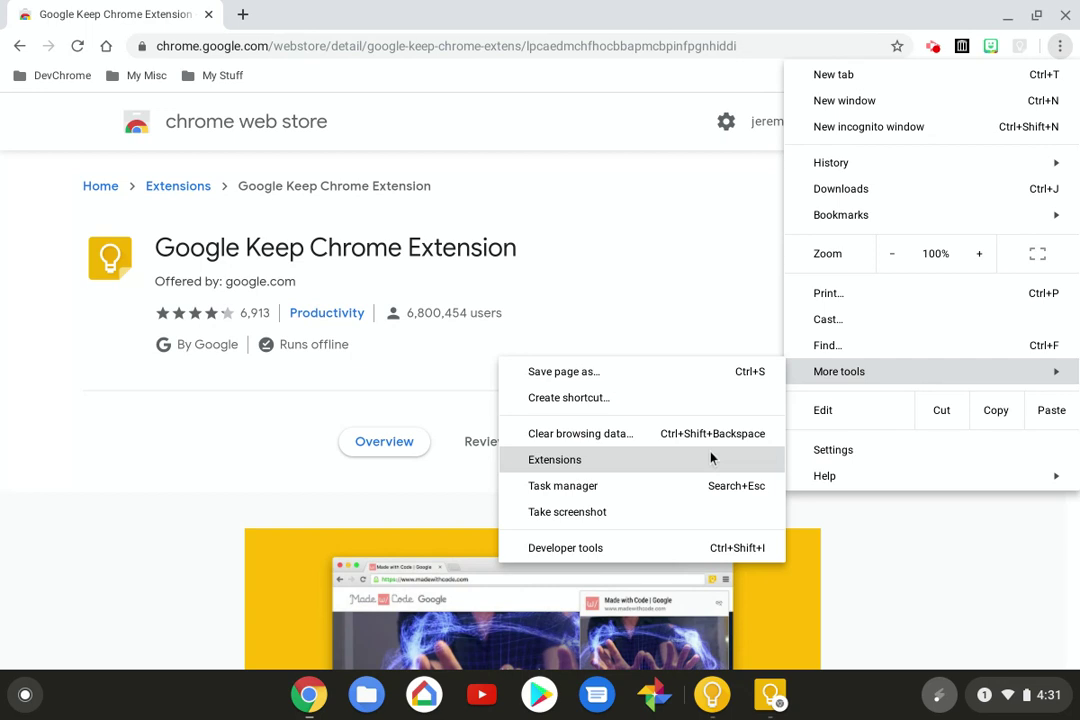
click(712, 459)
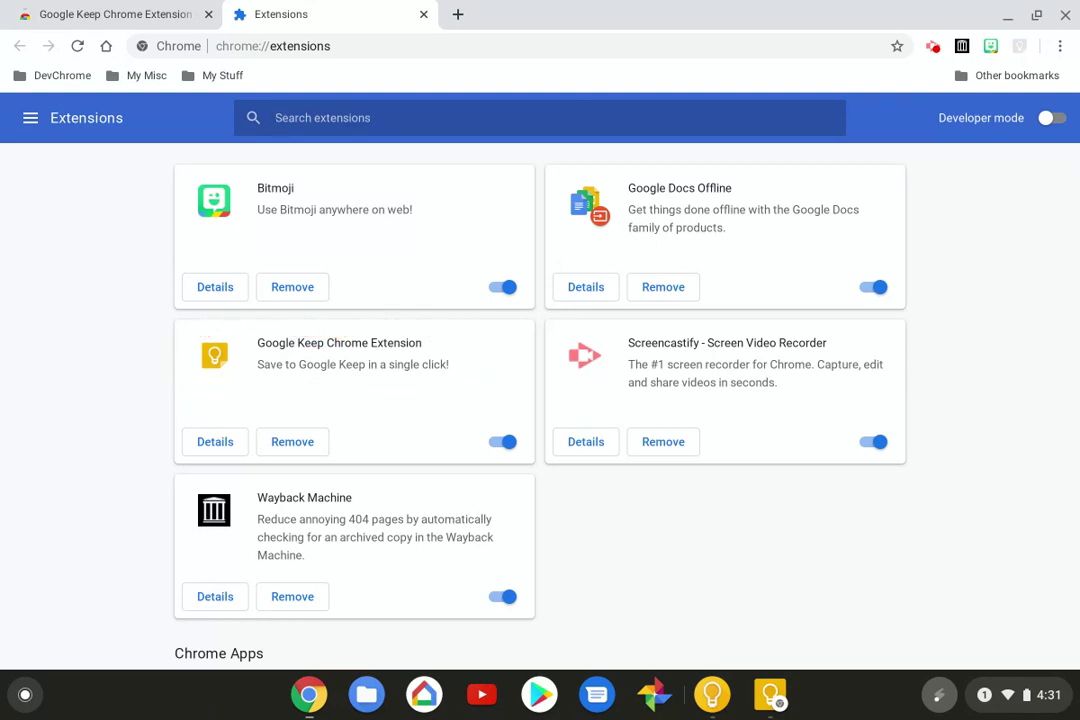
scroll(540, 400, down, 5)
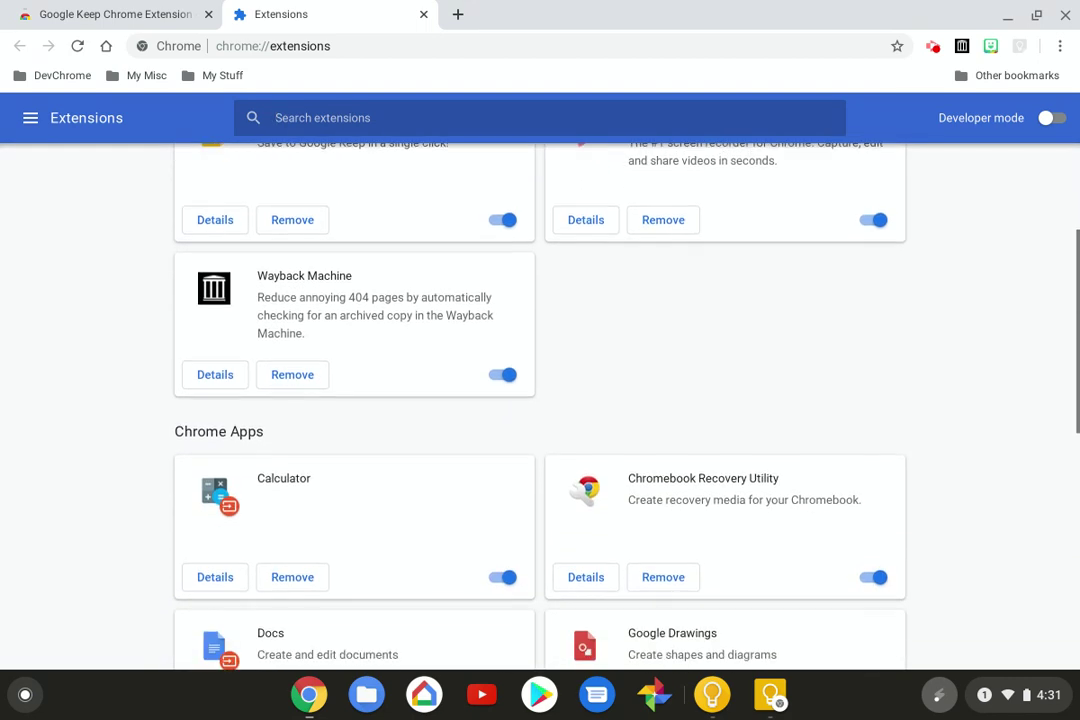
scroll(540, 400, down, 5)
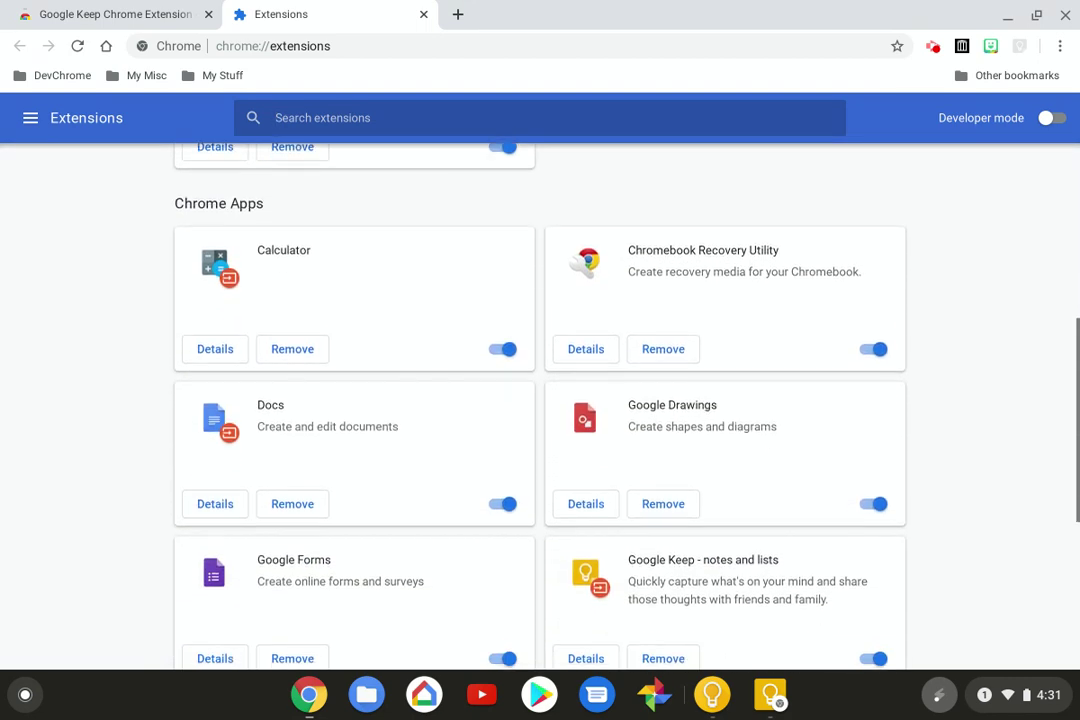
scroll(528, 343, down, 1)
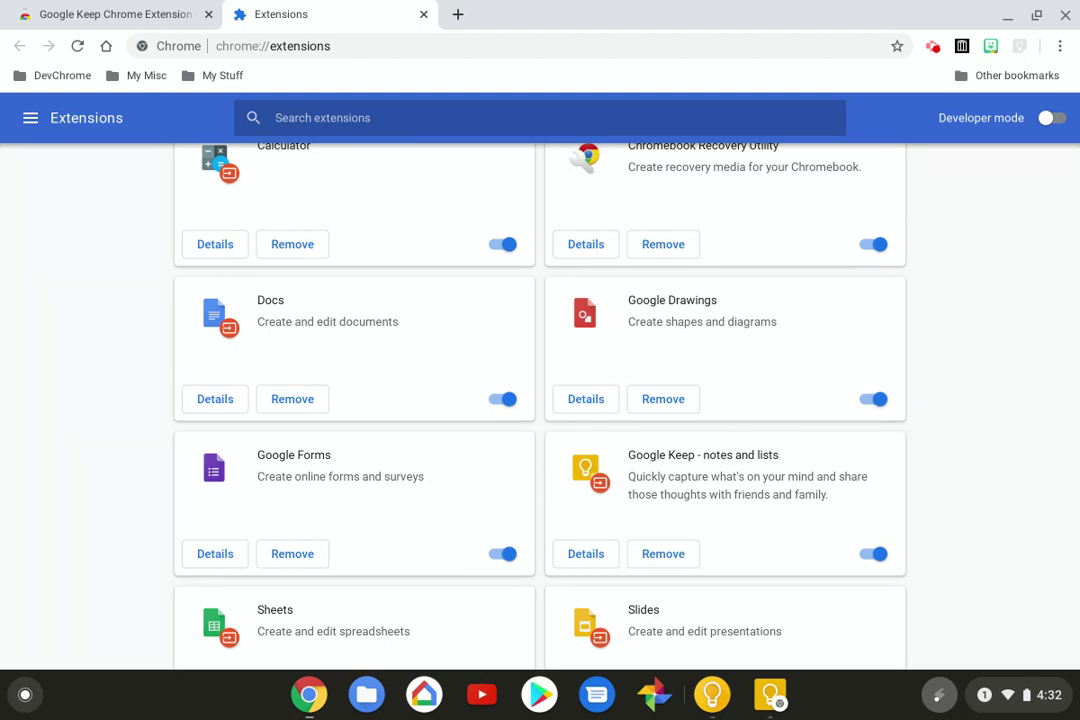
scroll(528, 400, up, 10)
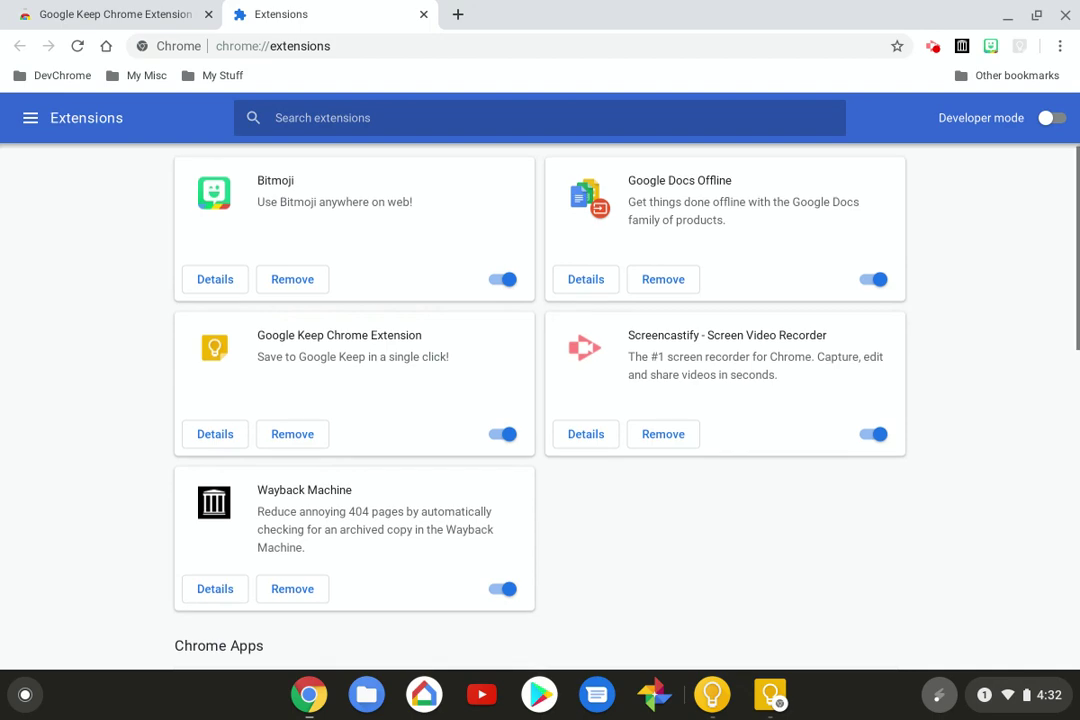
scroll(455, 343, up, 1)
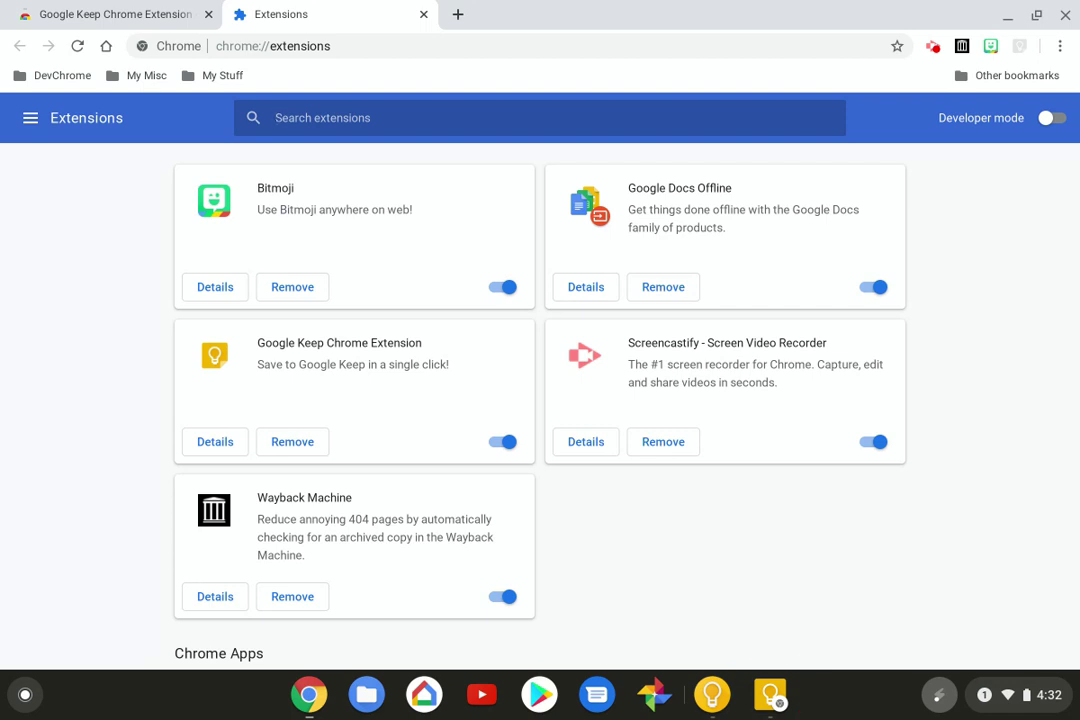
scroll(540, 400, down, 6)
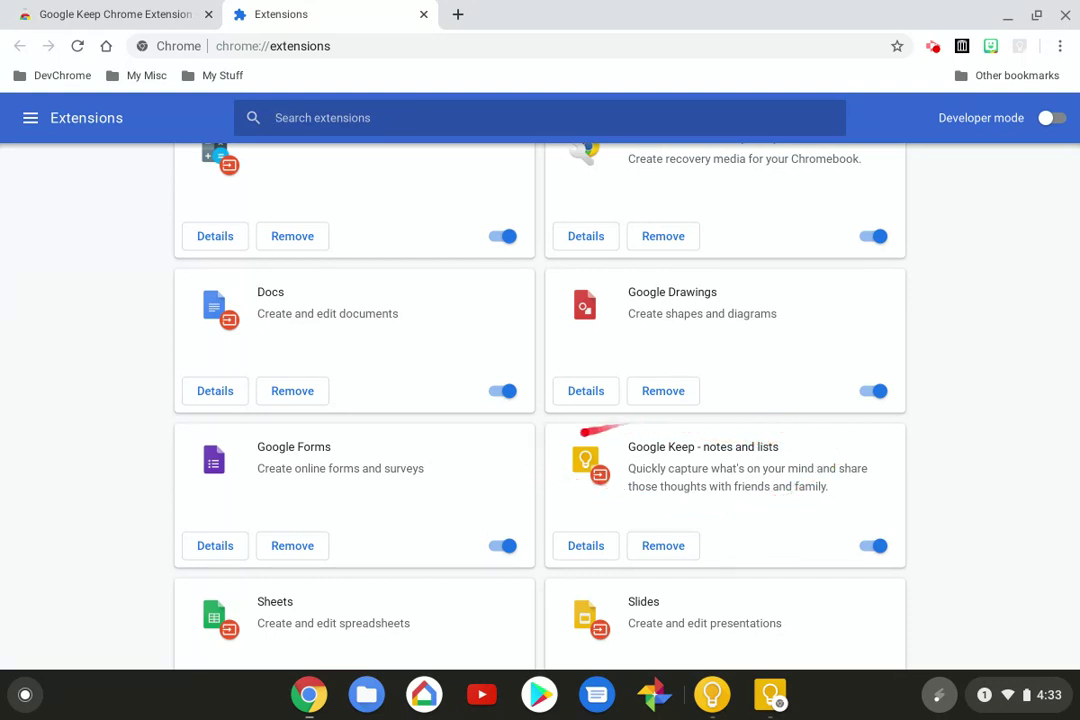
click(276, 117)
scroll(540, 400, down, 3)
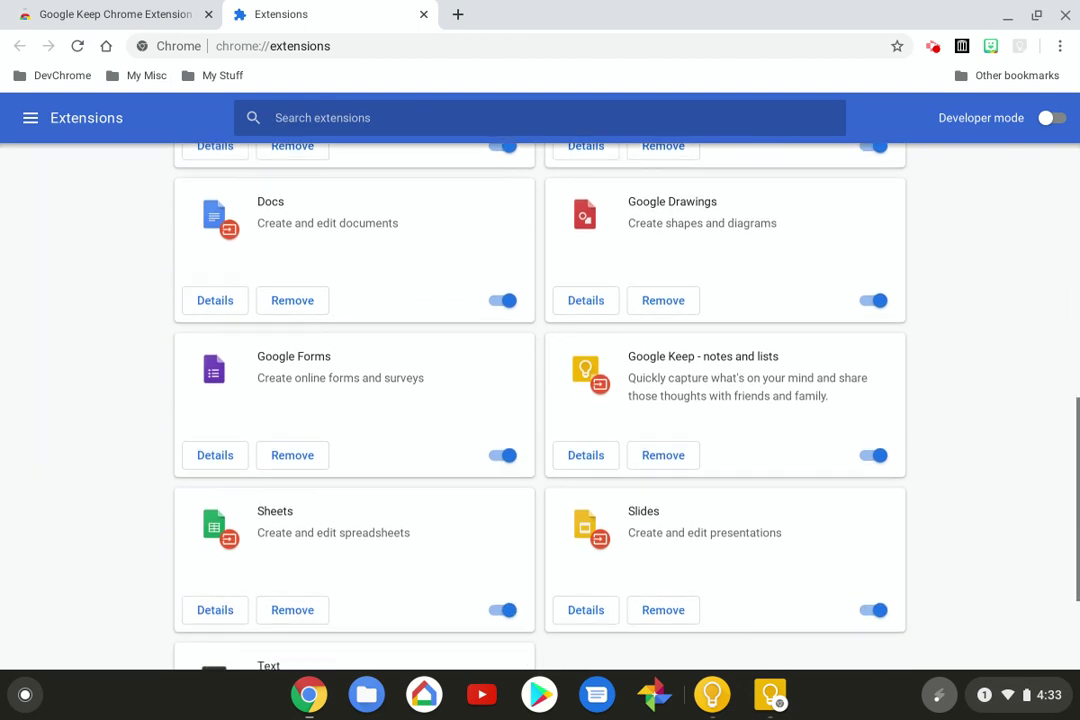
scroll(540, 400, down, 1)
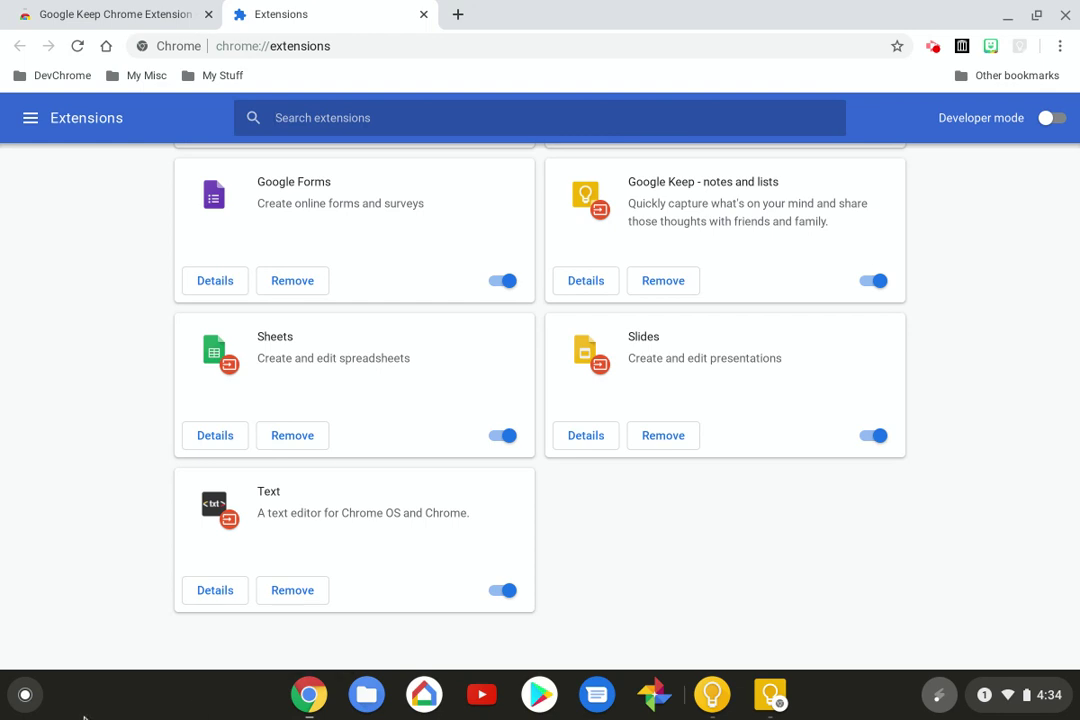
Step: Launch the Keep Notes Android app from the expanded launcher
click(25, 702)
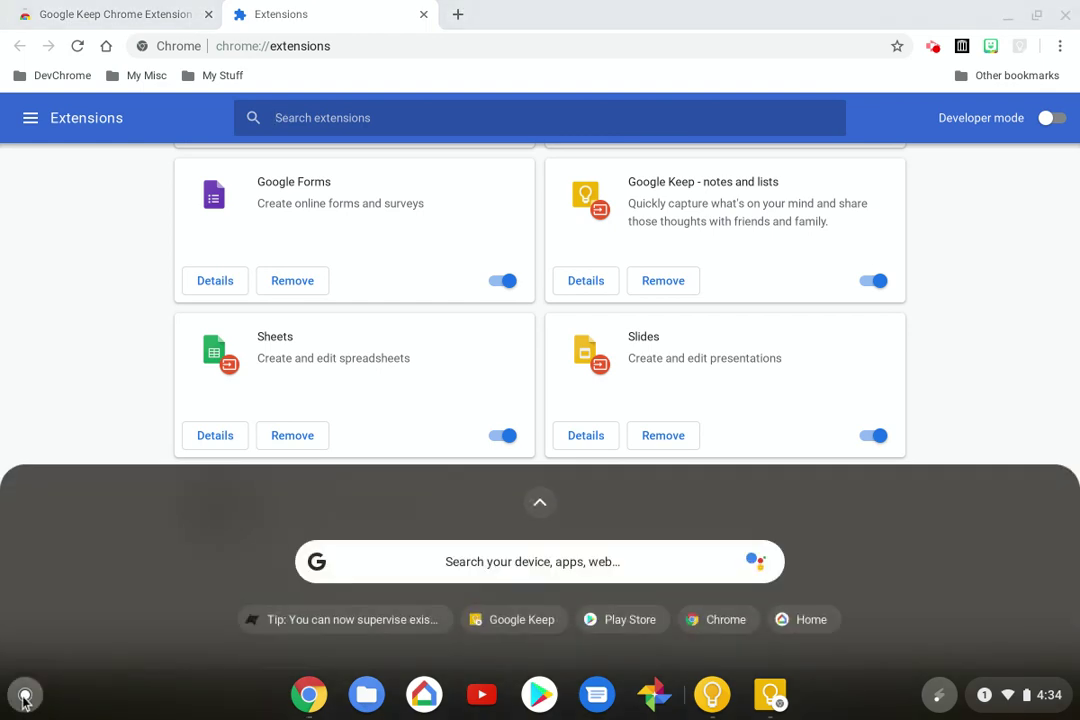
click(538, 506)
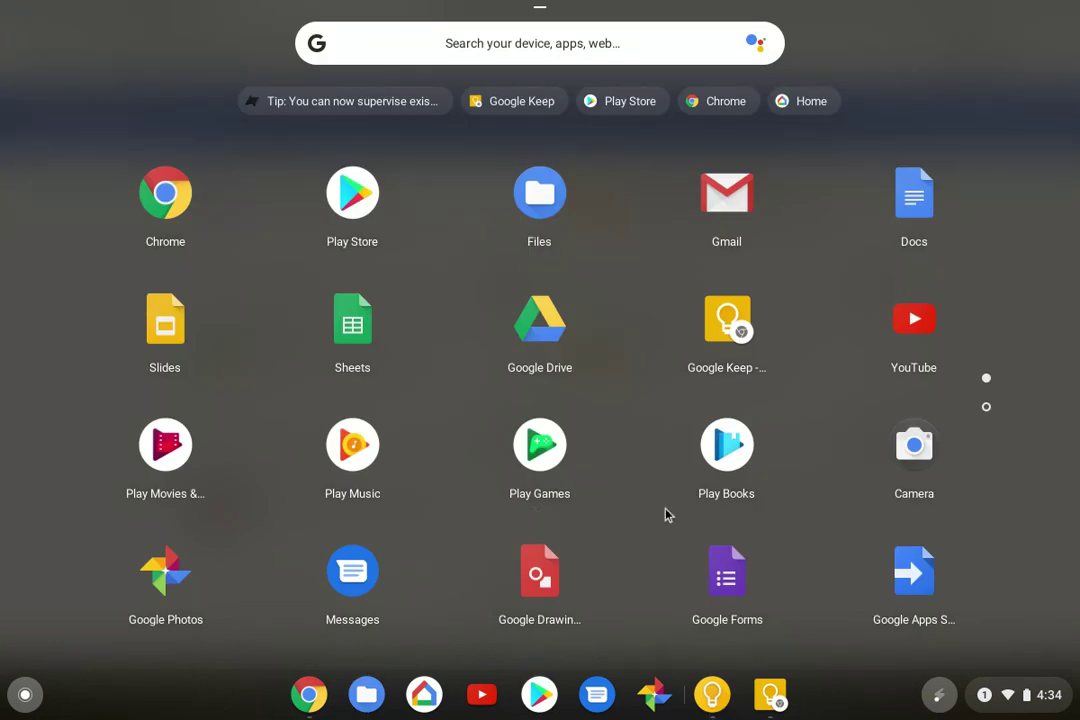
click(718, 684)
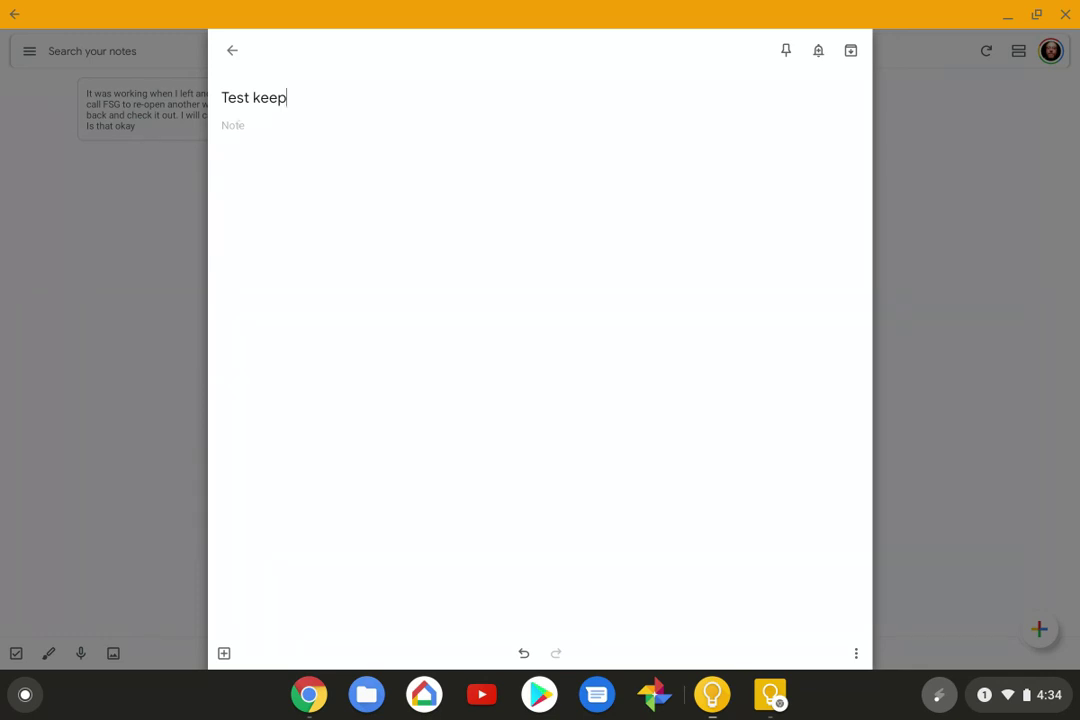
Step: Write the note body 'These apps should all work in sync through your google drive…'
click(241, 146)
text(These apps should al)
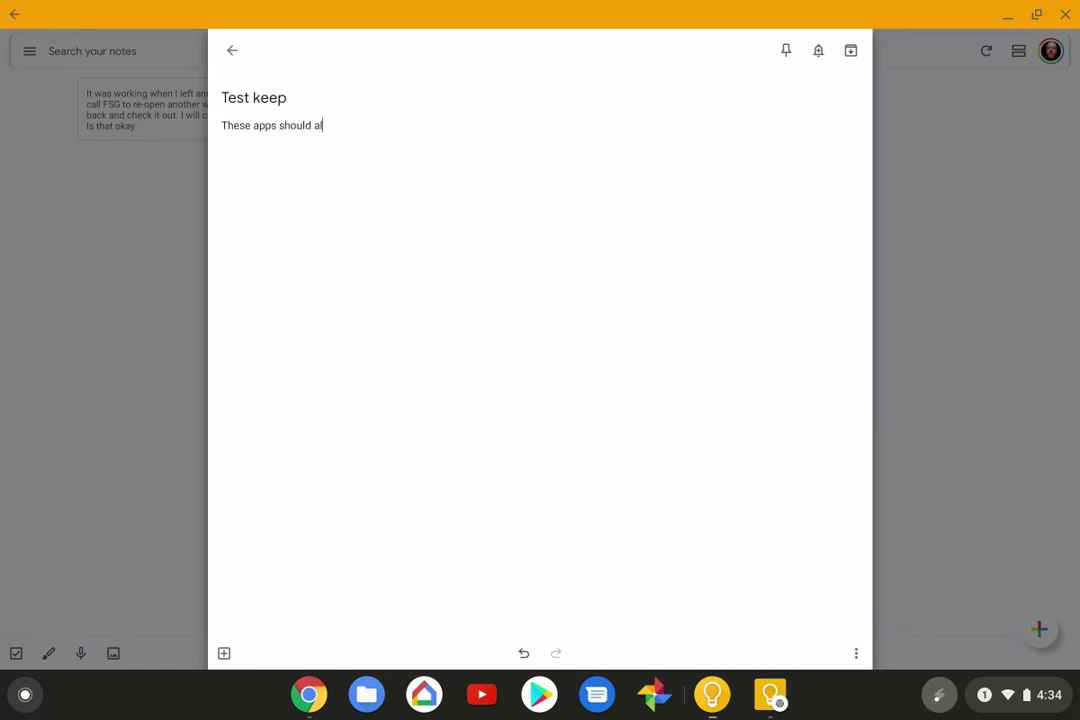
text(l work )
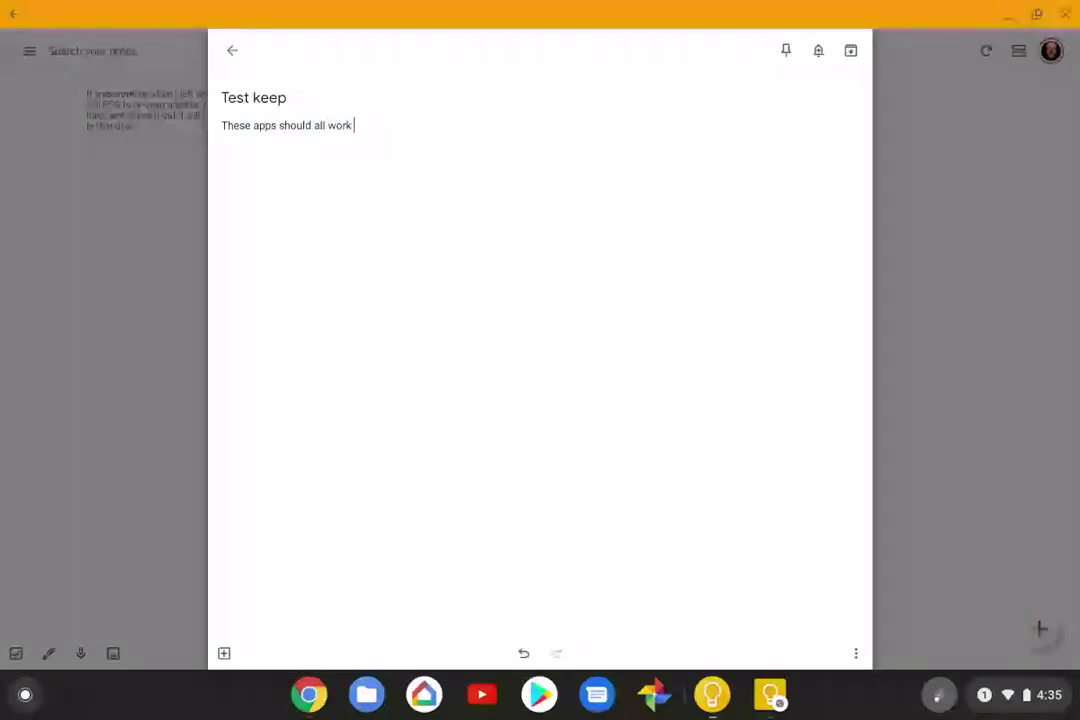
text(in sync )
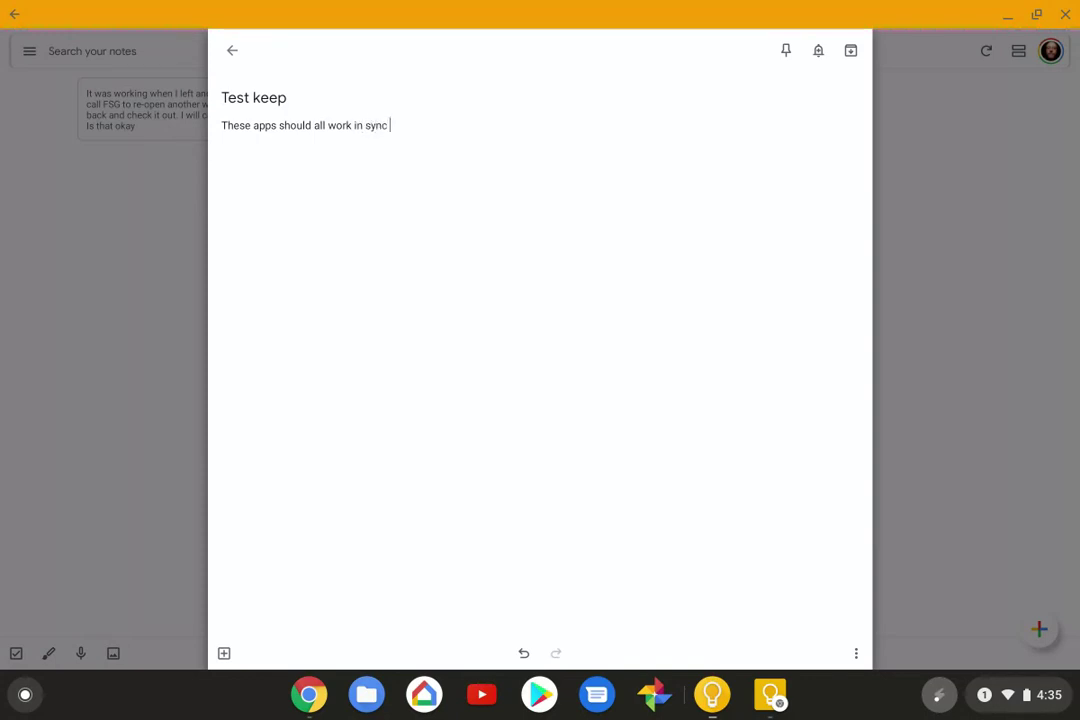
text(through your google d)
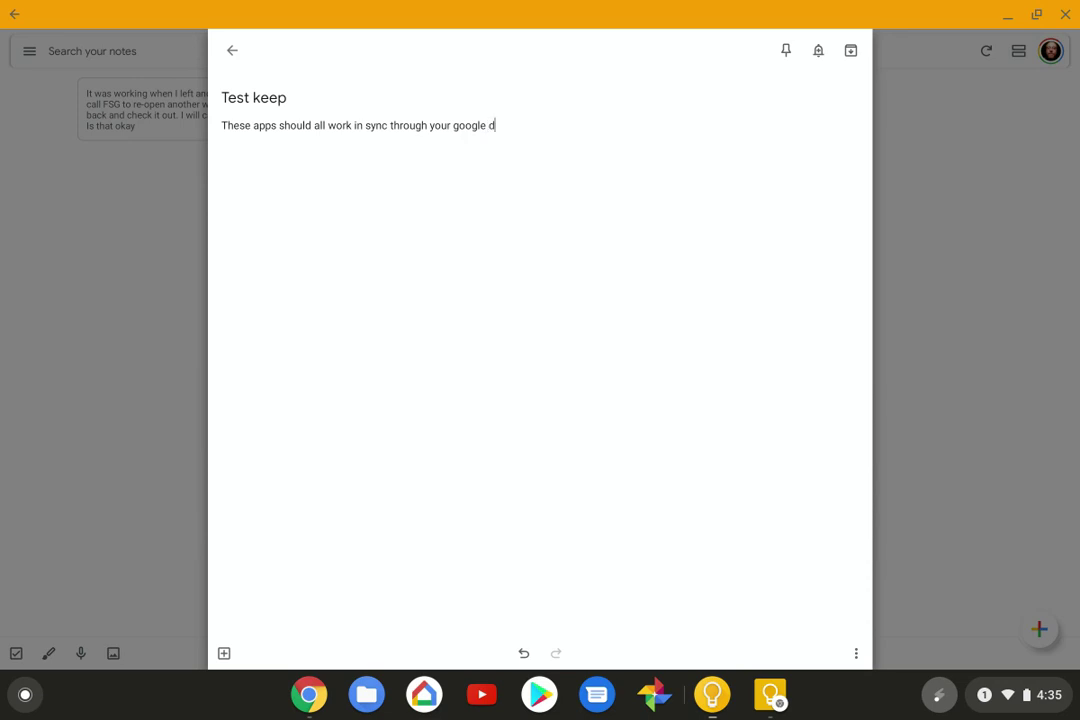
text(rive connected to your logged in)
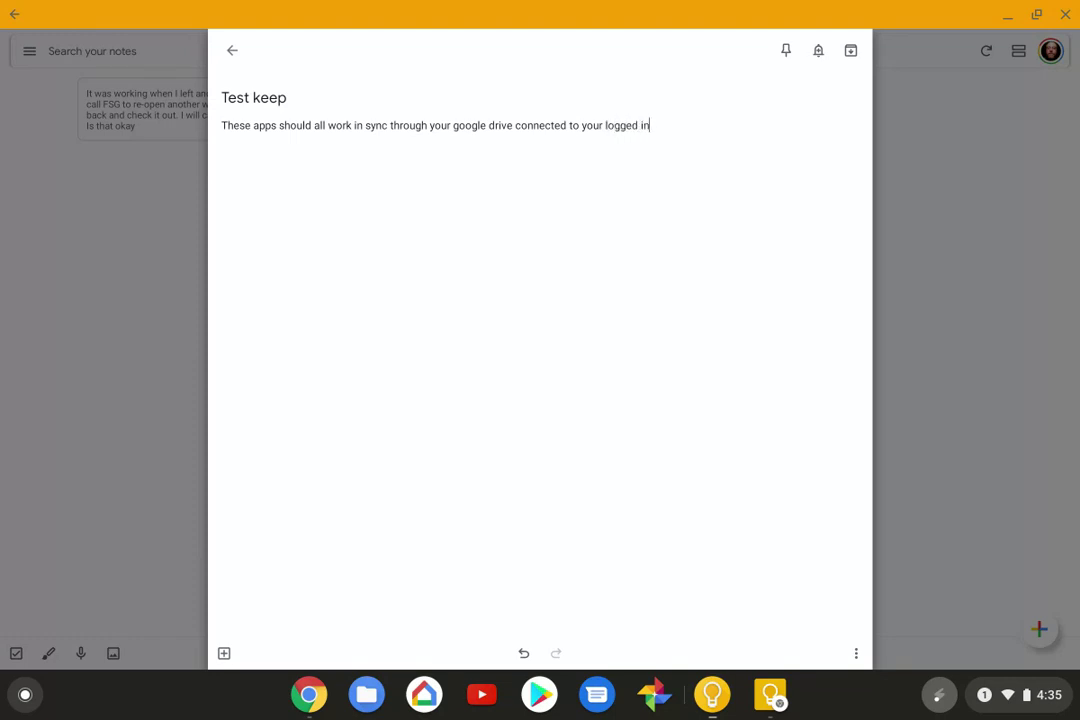
text( google )
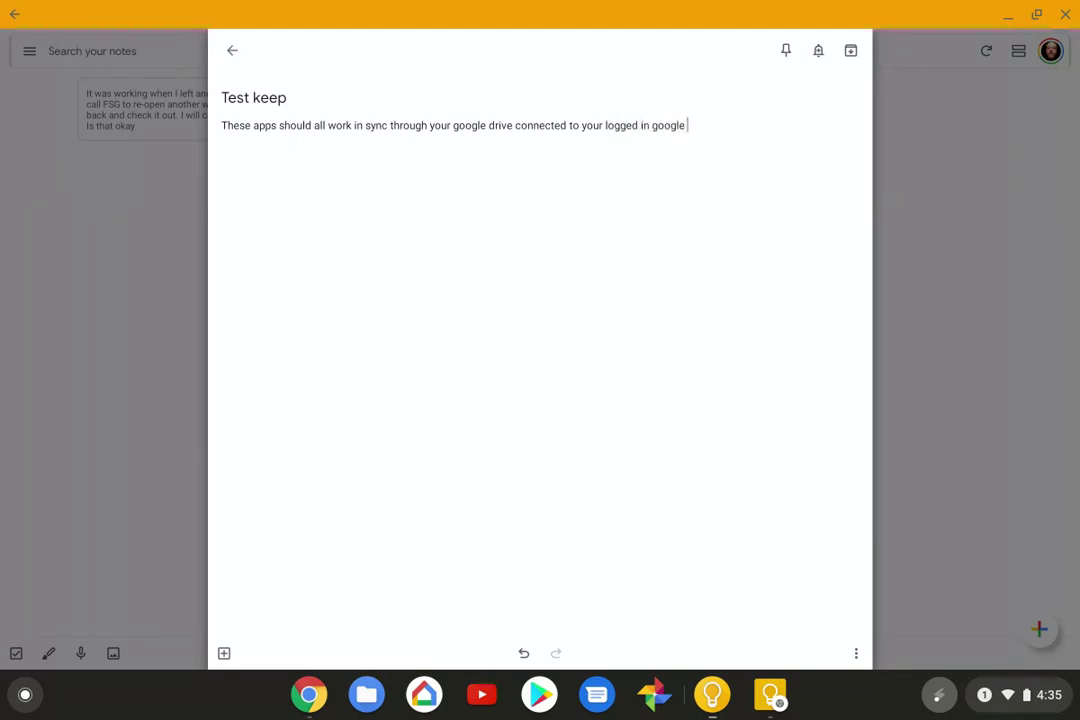
text(account)
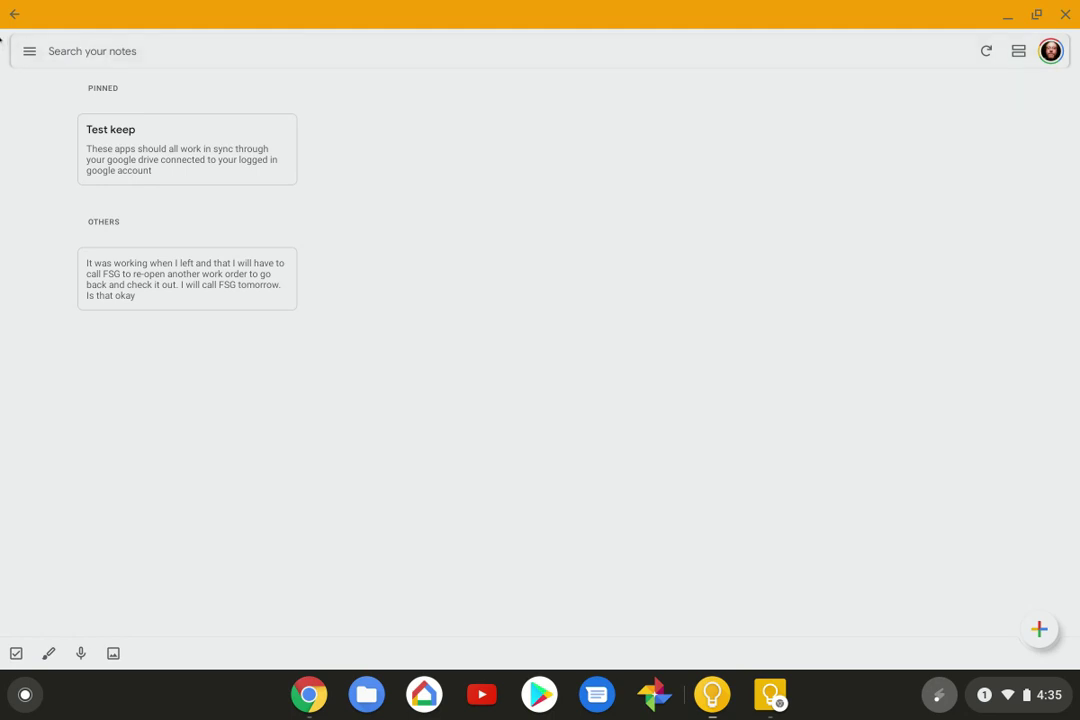
click(29, 51)
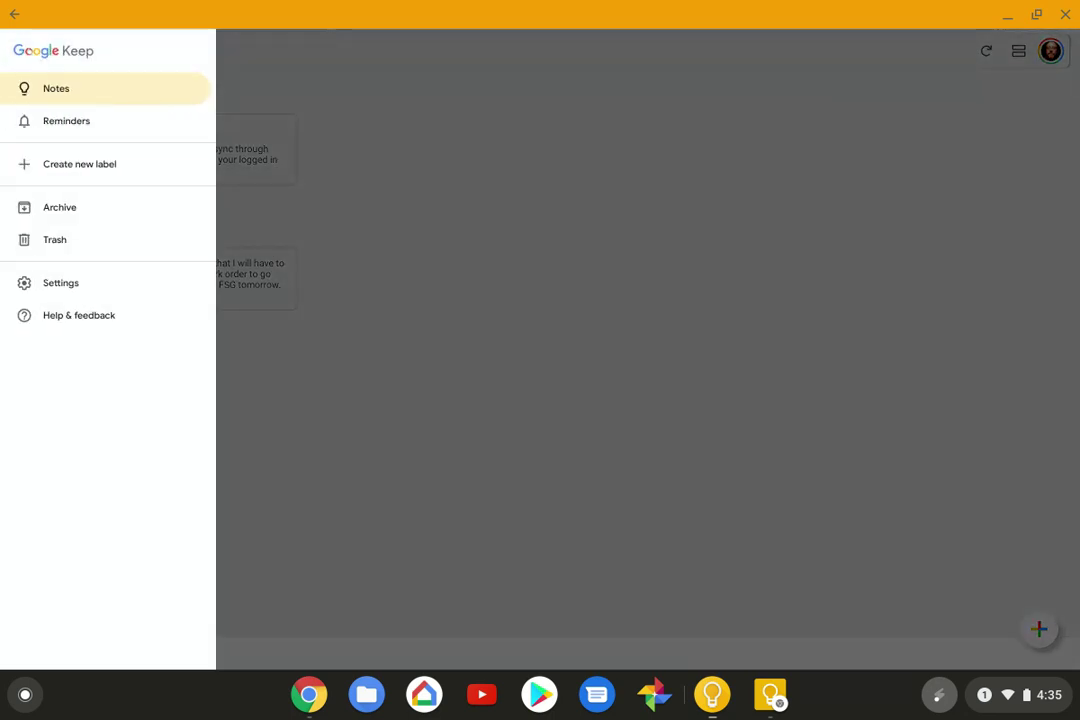
Step: Enable Keep's dark theme in Settings, then move the Keep window out of the way
click(55, 283)
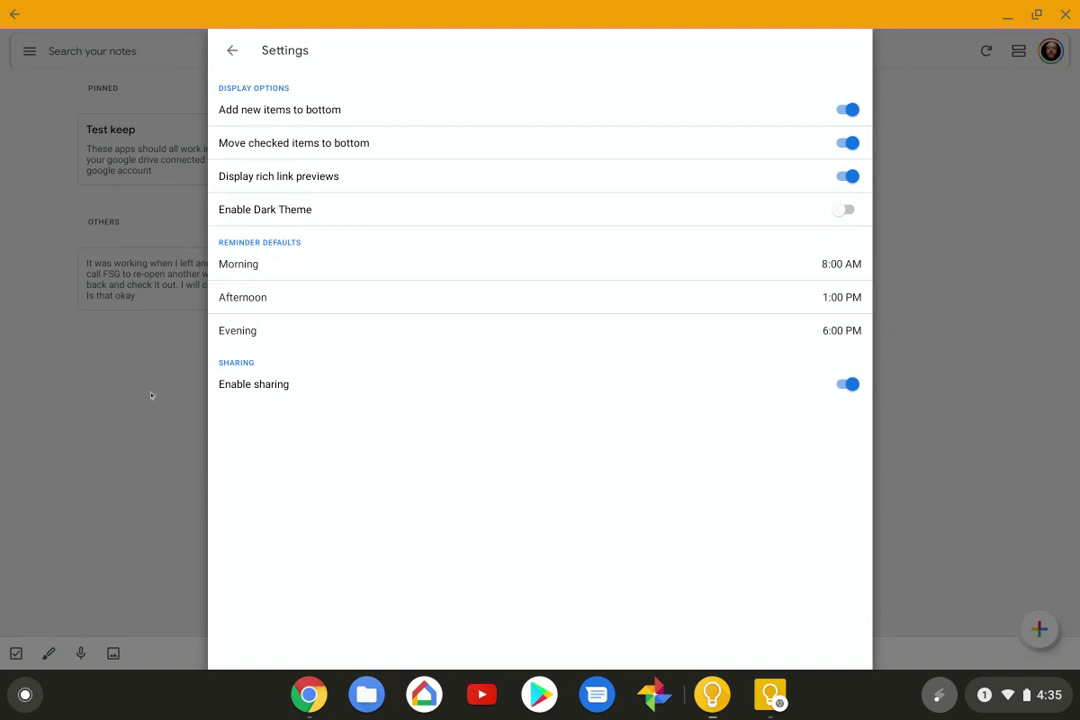
click(840, 211)
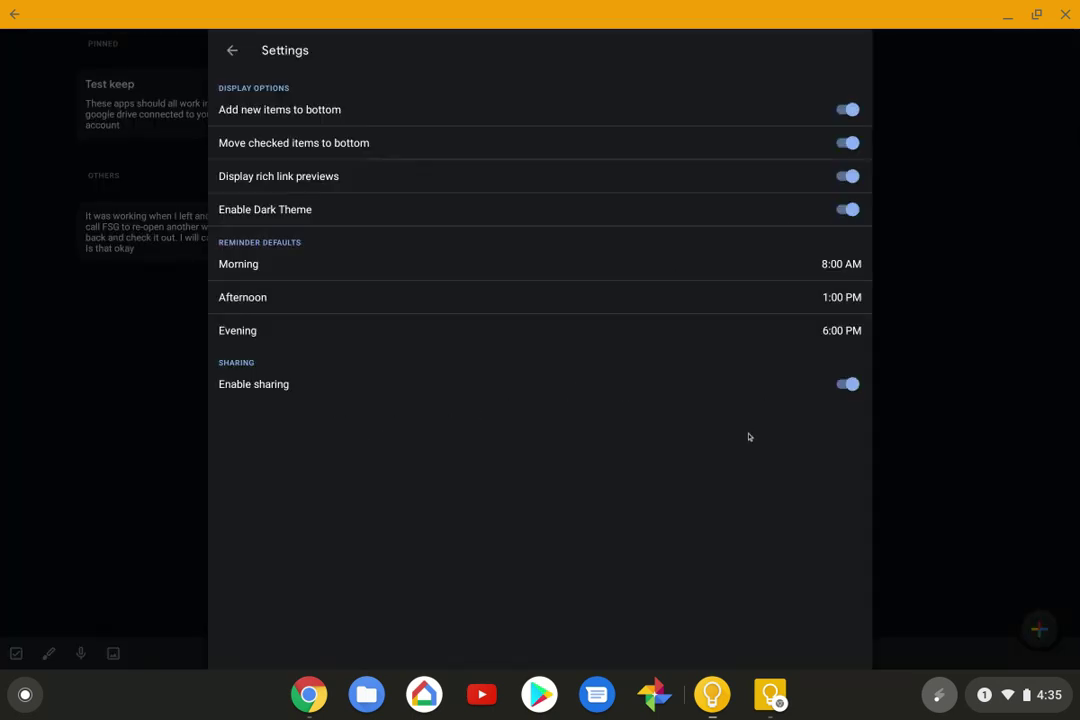
drag(858, 402, 763, 415)
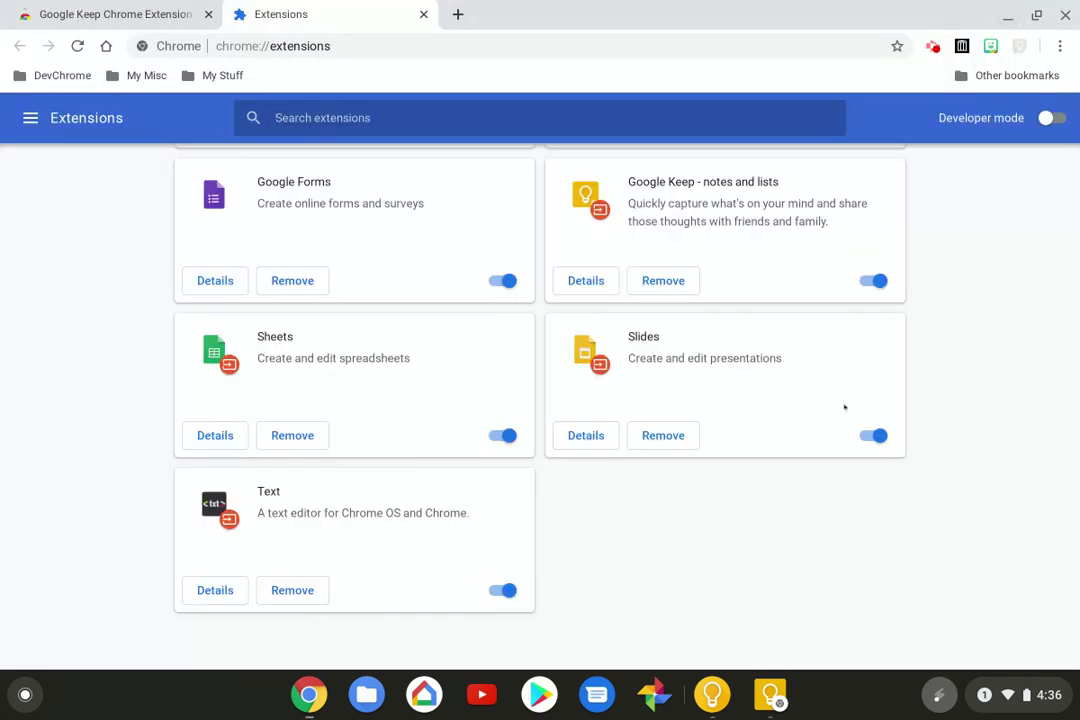
click(771, 703)
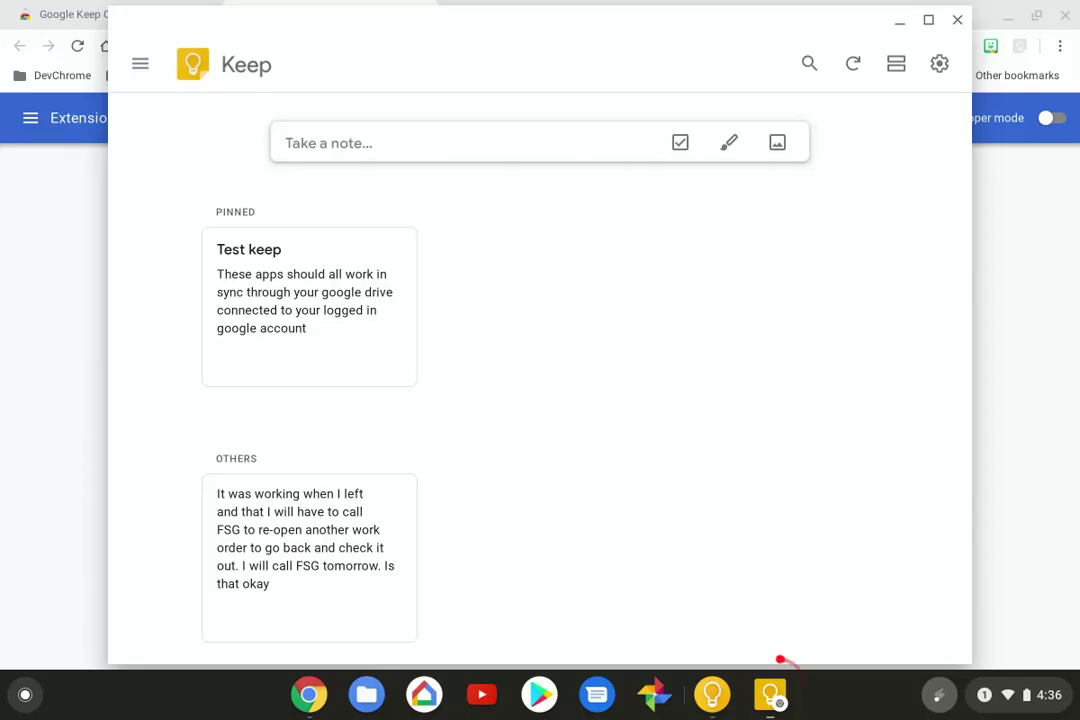
click(929, 21)
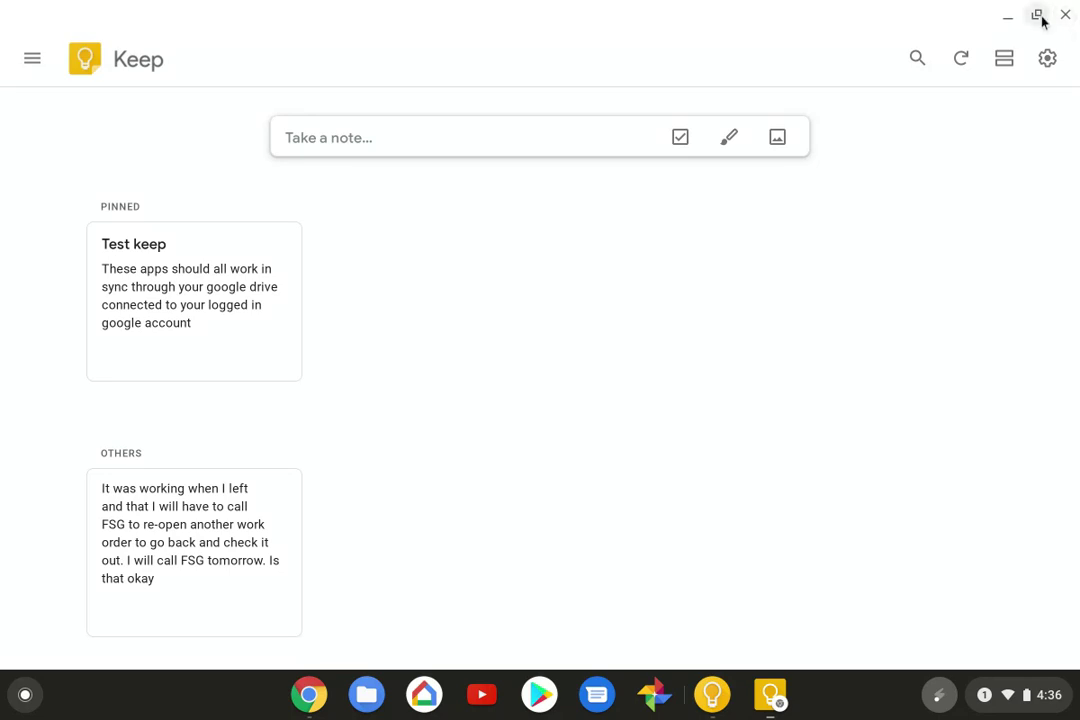
click(1008, 16)
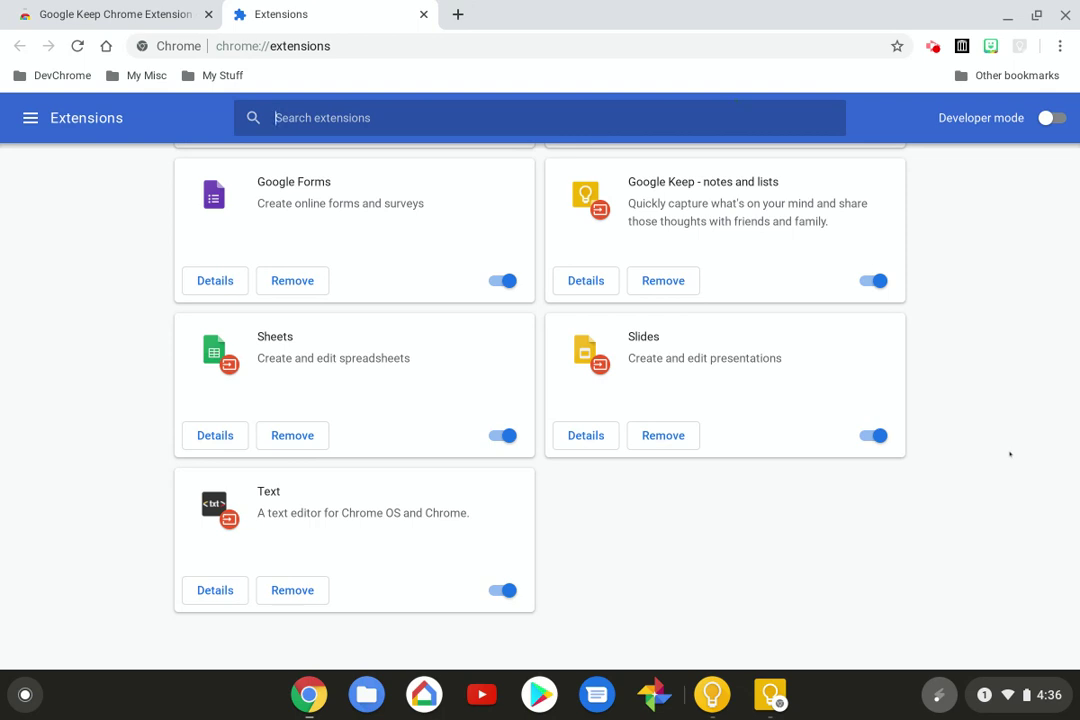
scroll(1010, 454, up, 8)
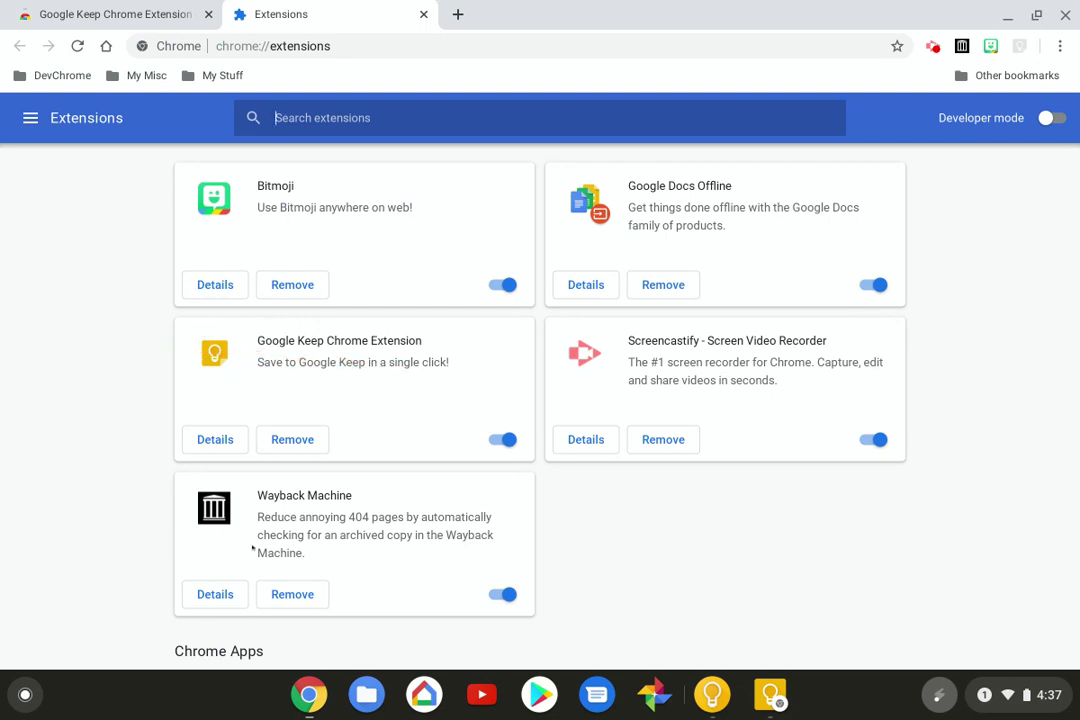
Step: Scroll through the launcher's app grid, close it, and open a new Chrome tab
click(25, 695)
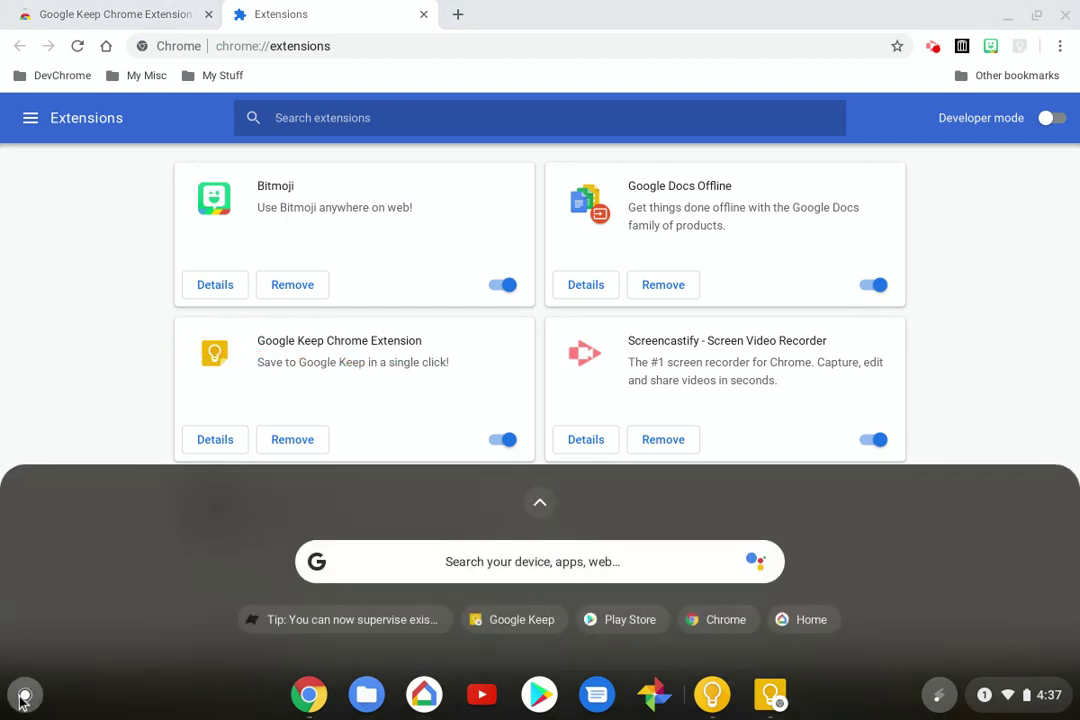
scroll(25, 700, up, 3)
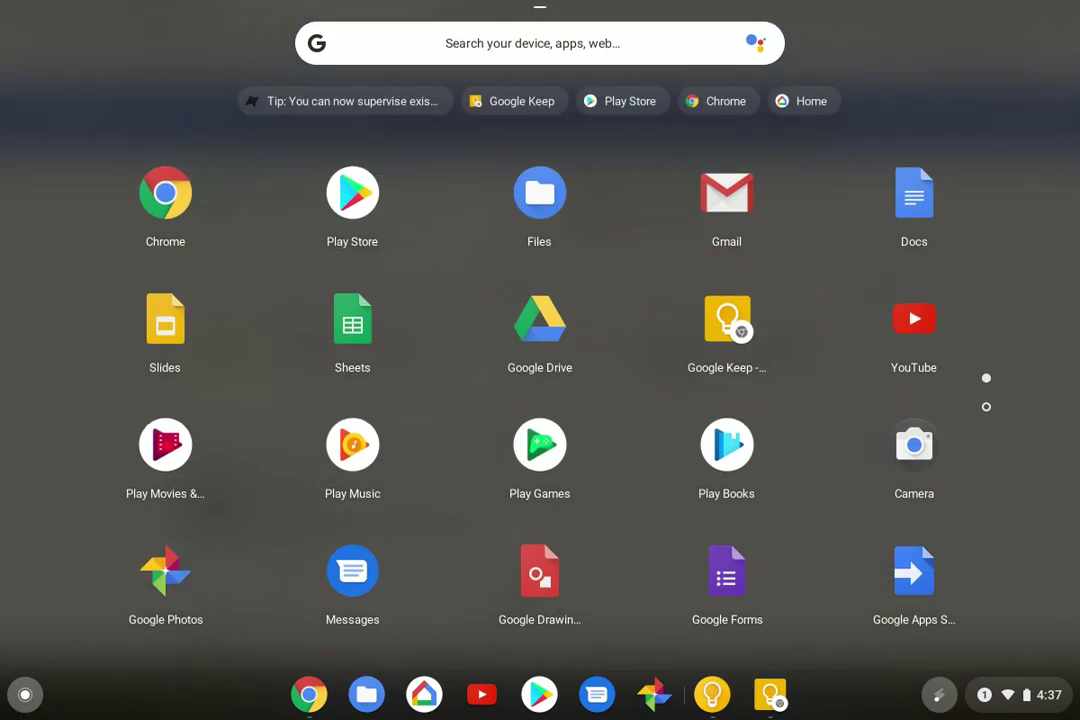
scroll(540, 400, down, 2)
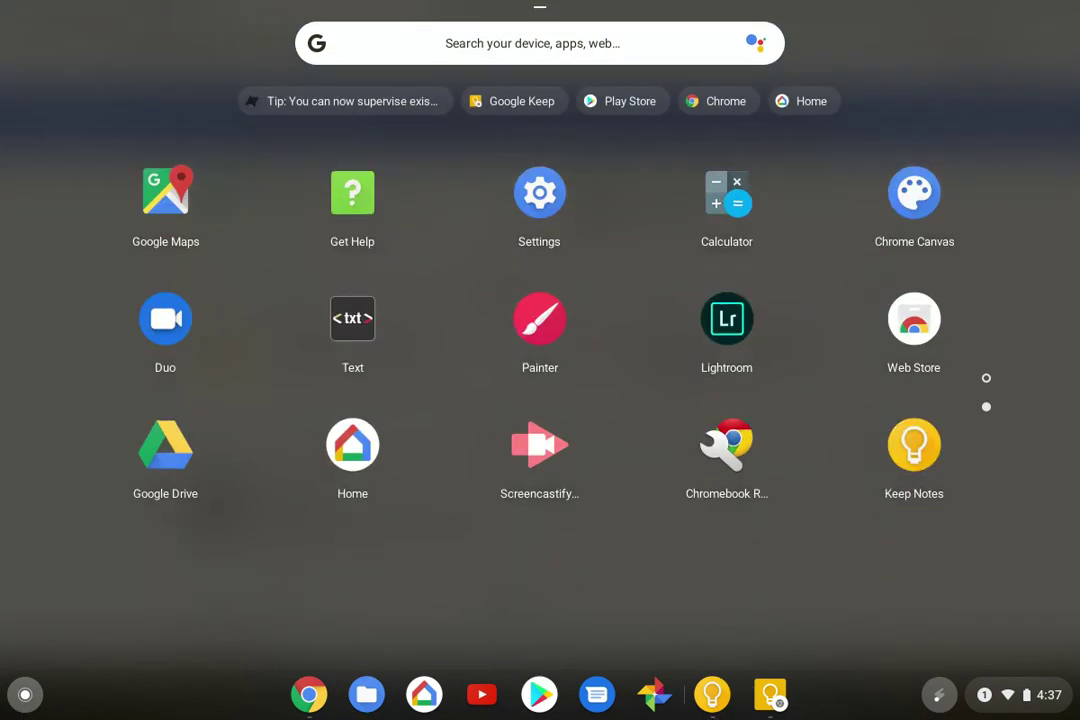
scroll(540, 400, up, 2)
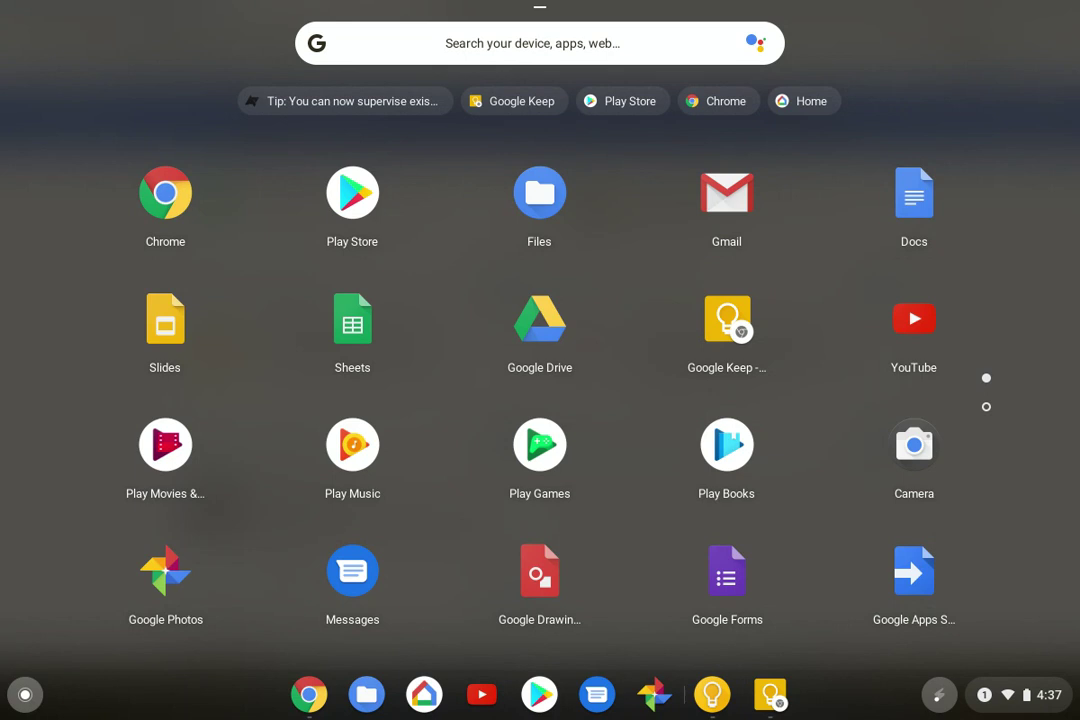
scroll(540, 400, down, 2)
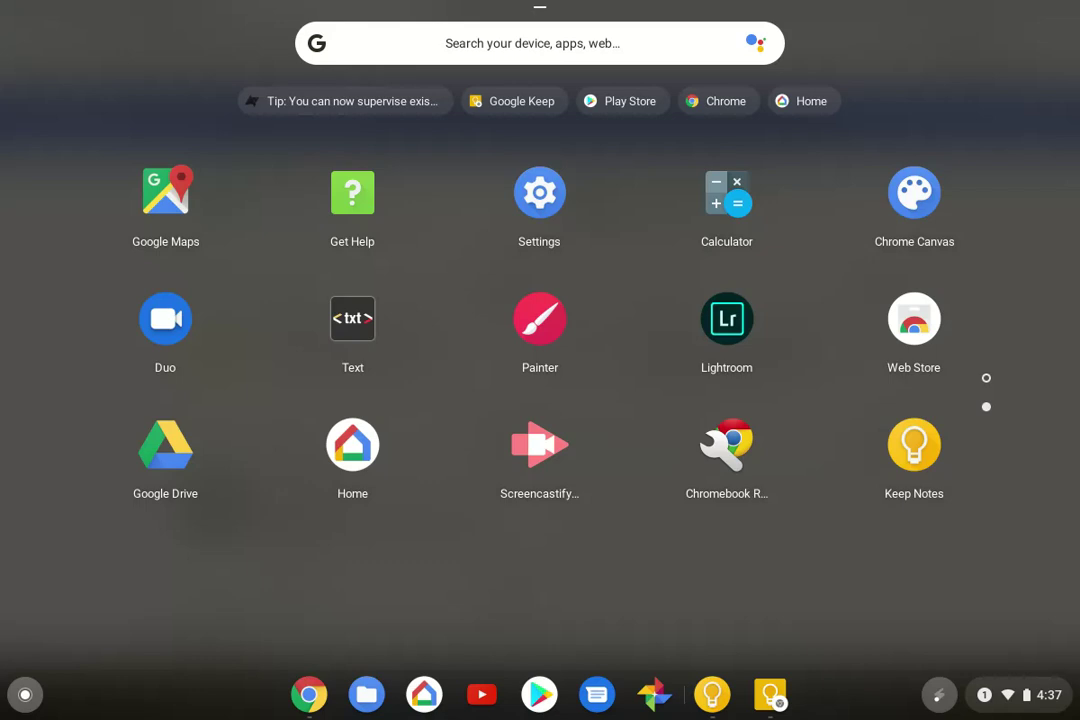
scroll(540, 400, up, 2)
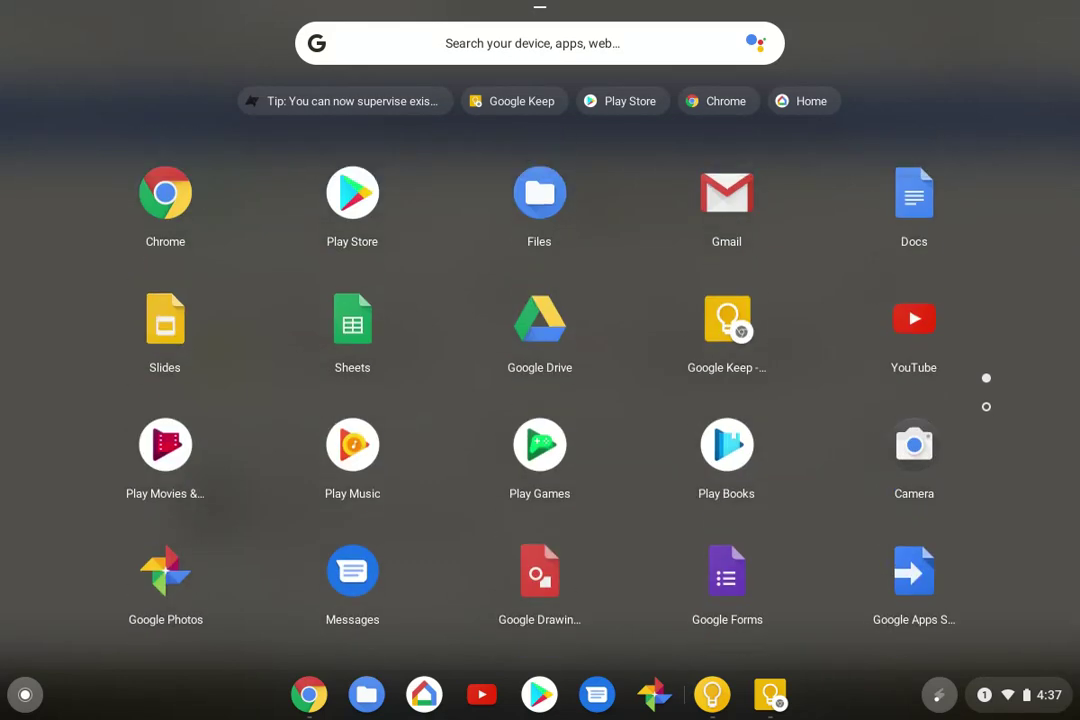
key(Escape)
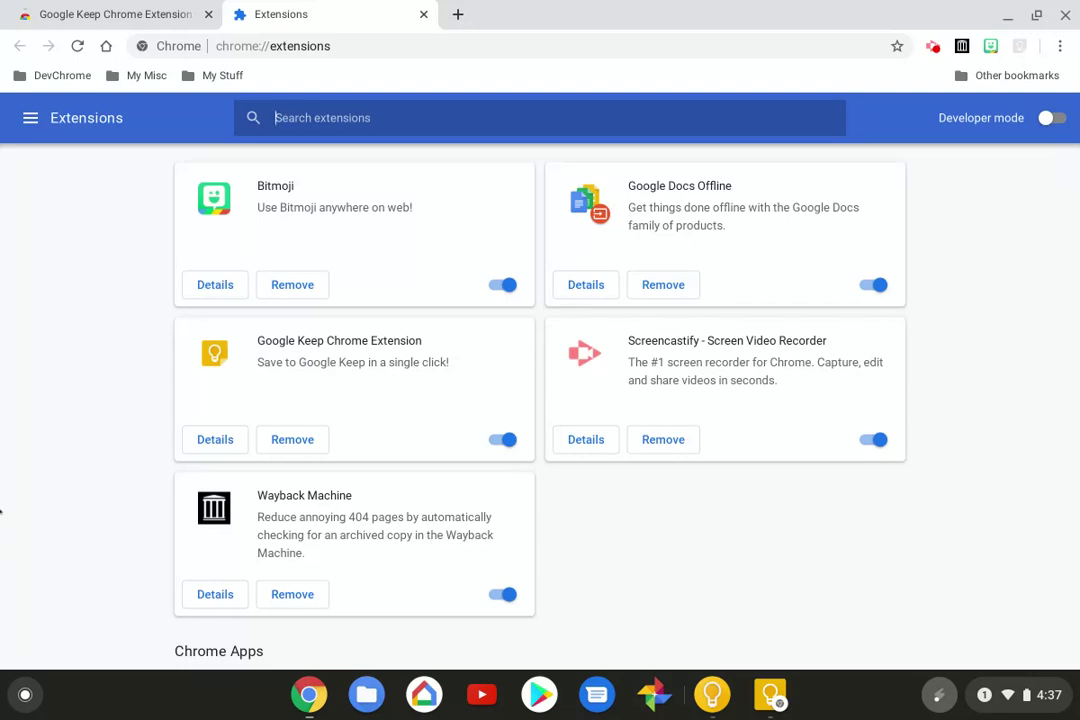
click(456, 15)
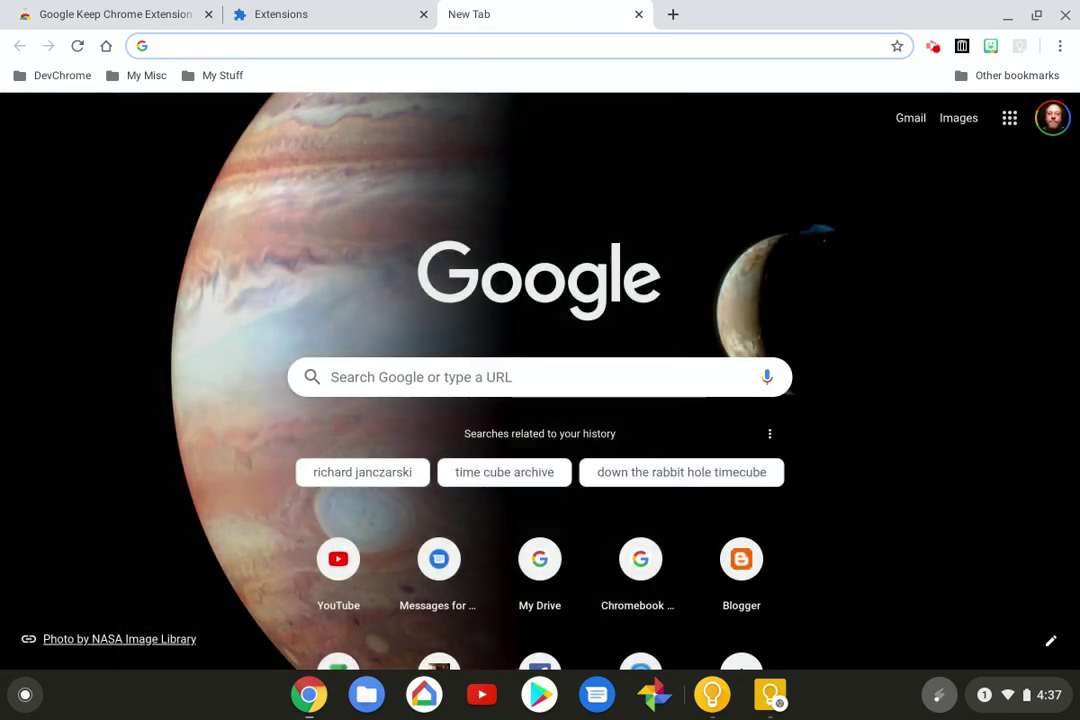
Step: Load keep.google.com in the new tab to view the synced Test keep note
text(keep)
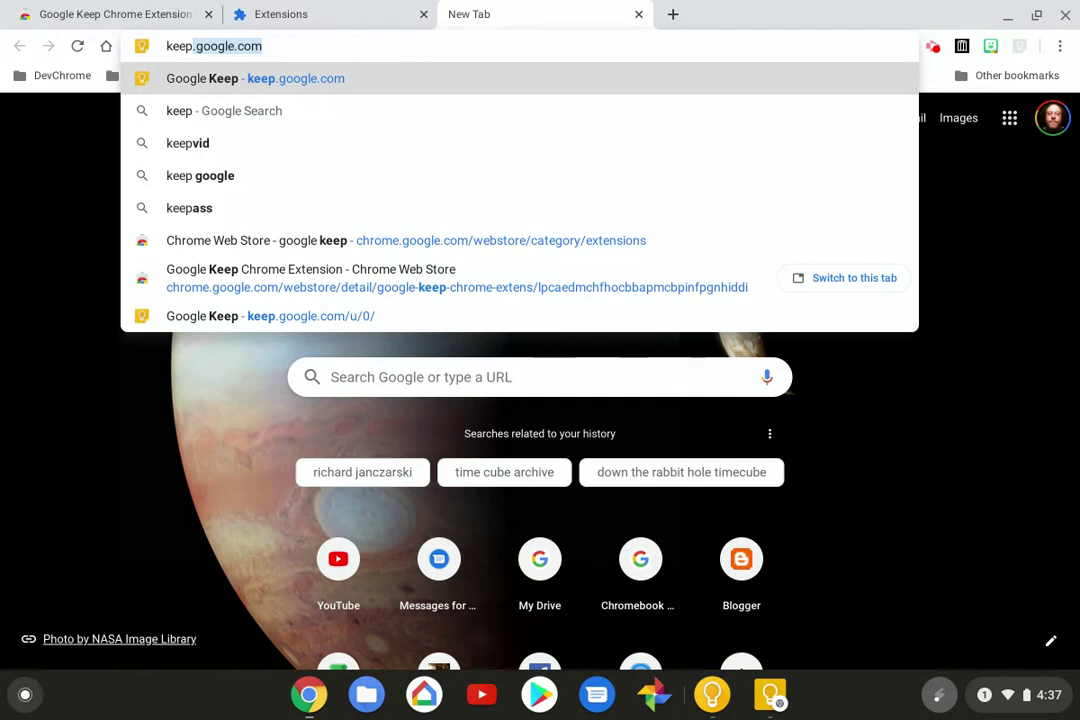
text(.)
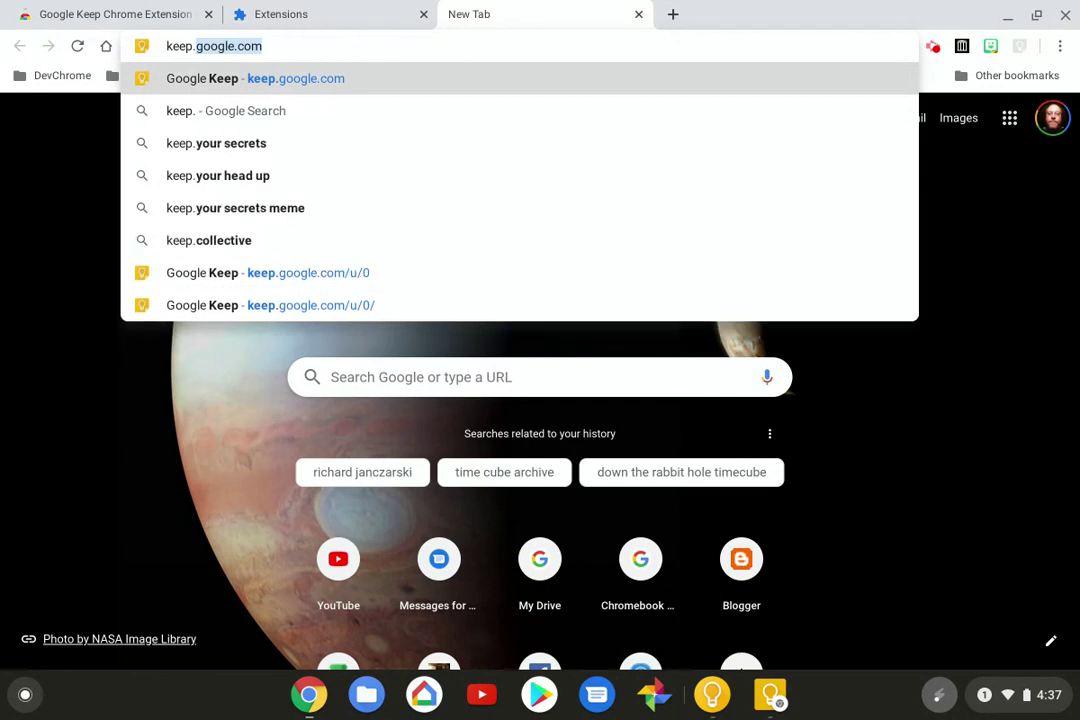
text(k)
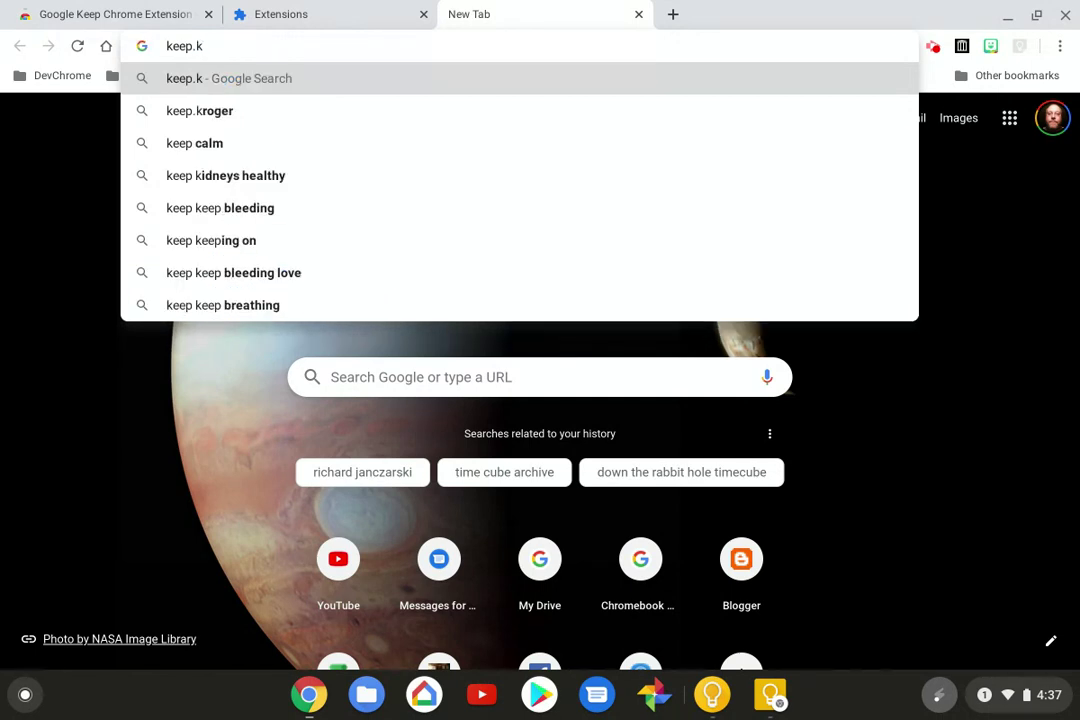
key(BackSpace)
text(go)
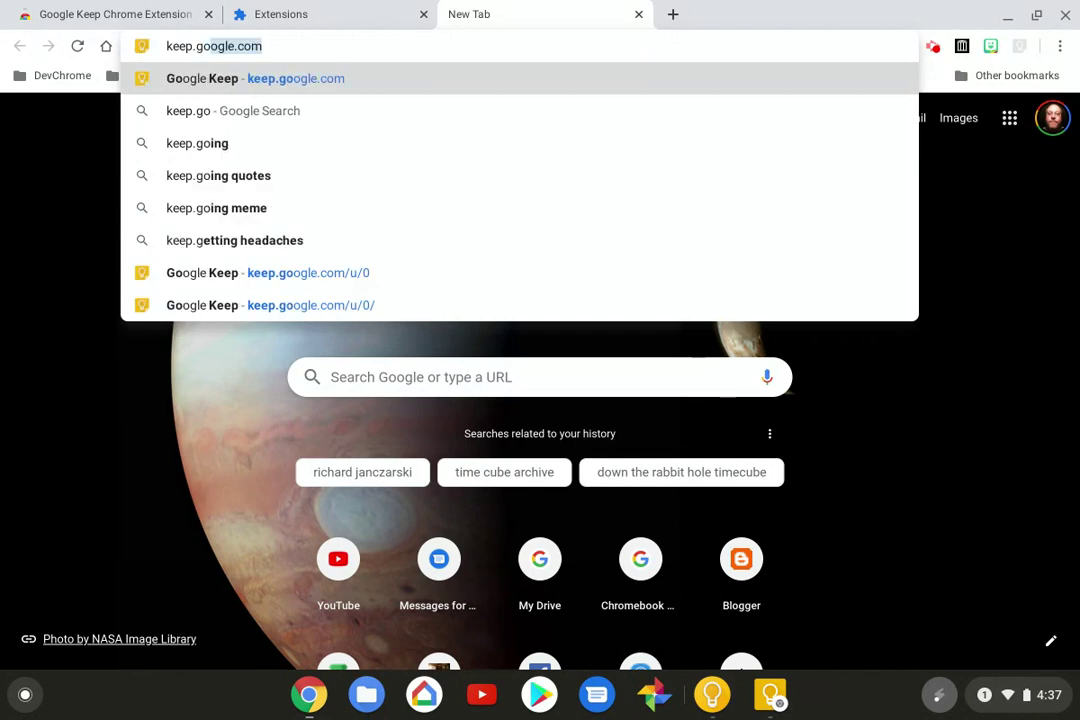
text(ogle.com)
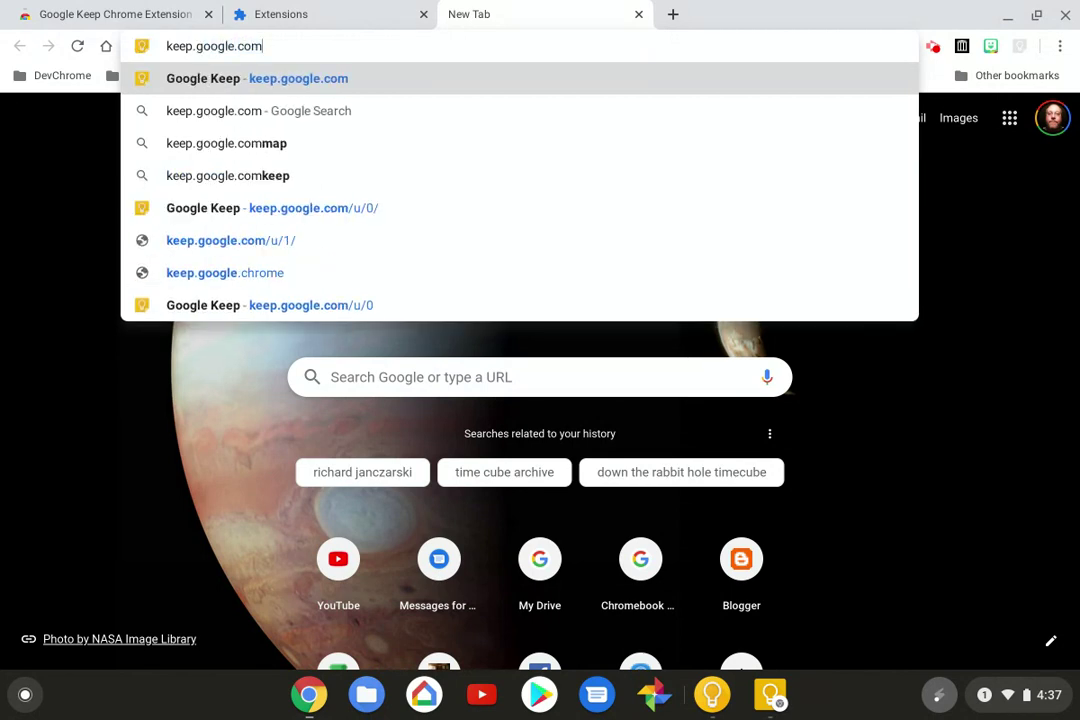
key(Return)
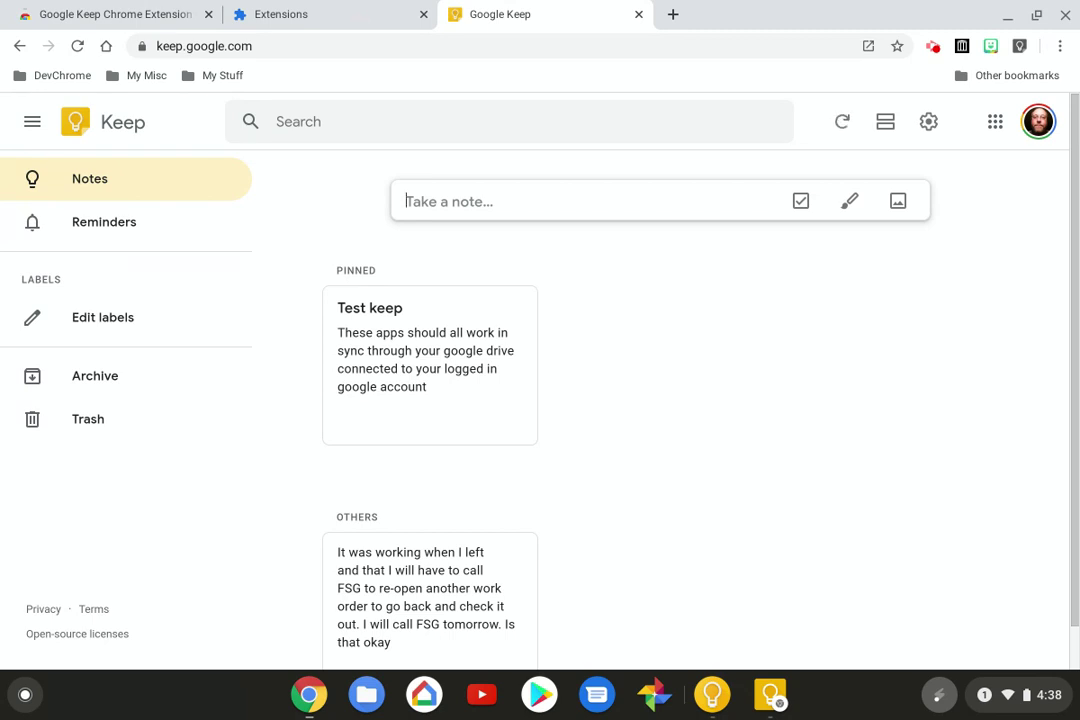
Step: From a new tab's full Google apps list, open Keep in the Keep Notes Android app
key(ctrl+t)
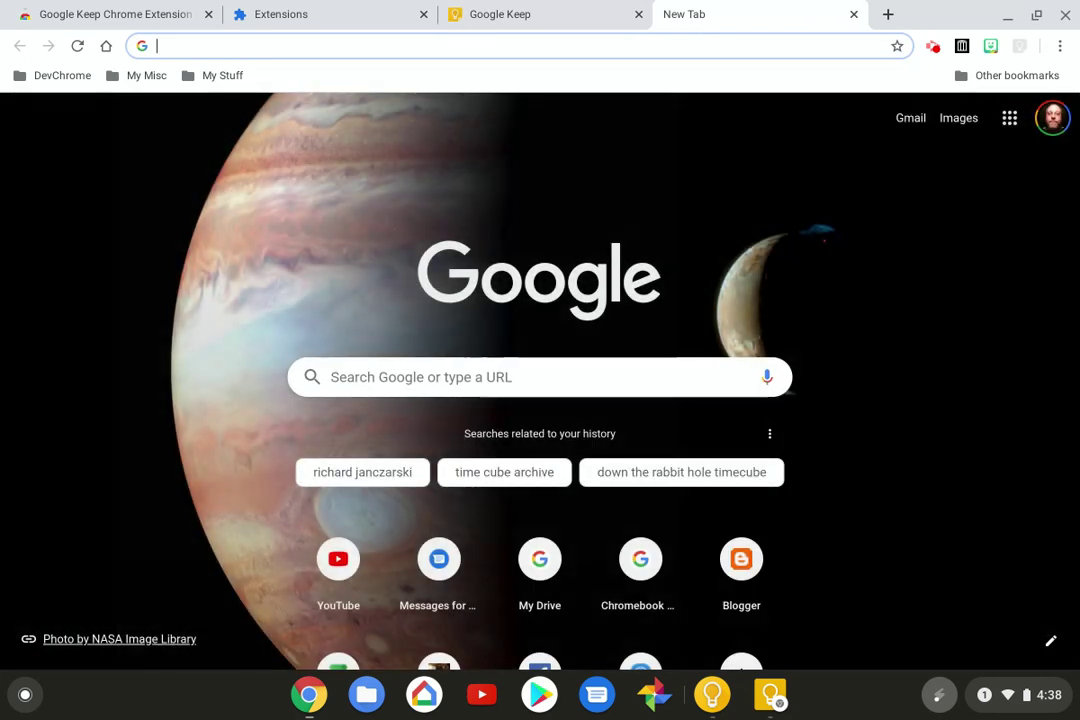
key(ctrl+shift+Tab)
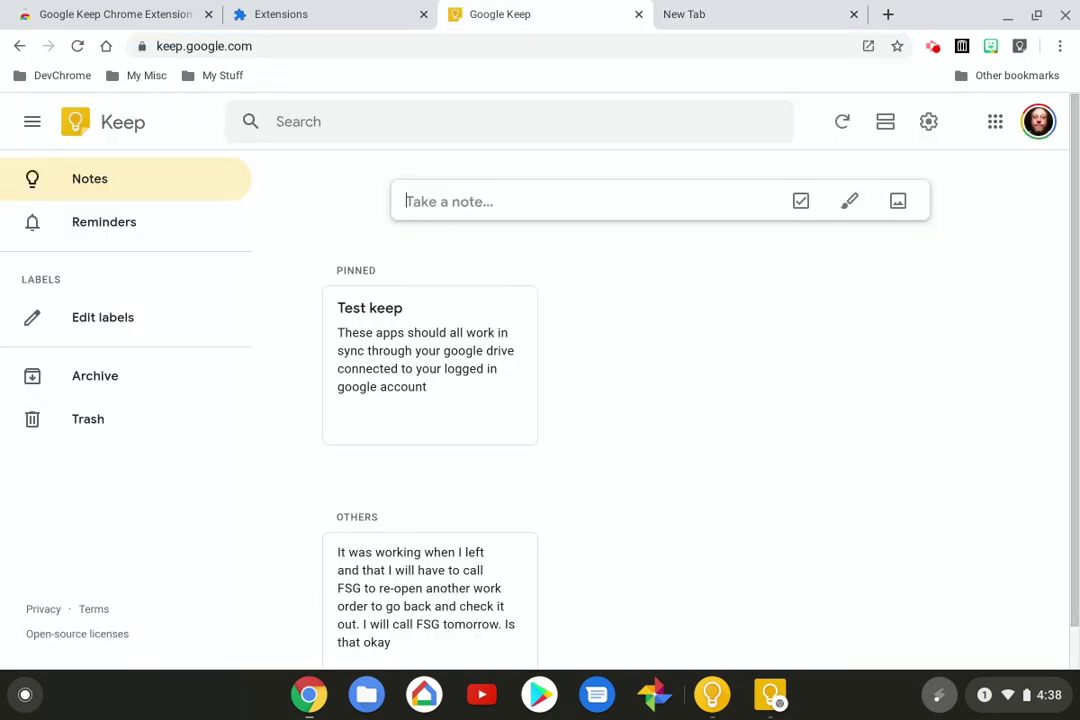
key(ctrl+Tab)
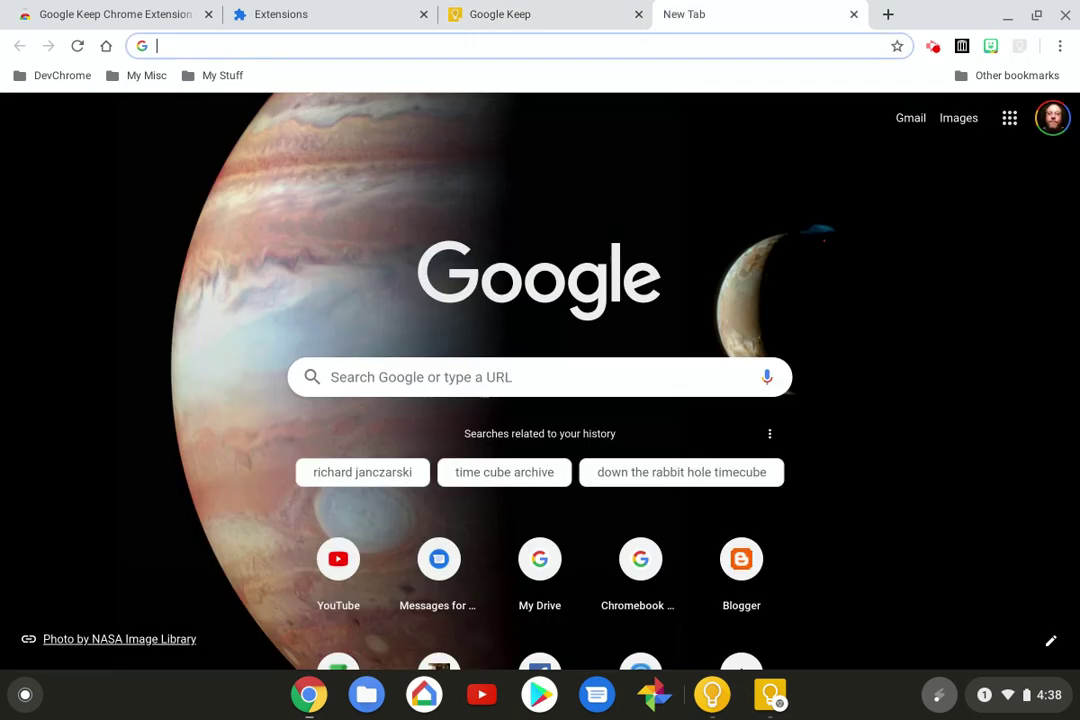
click(1010, 120)
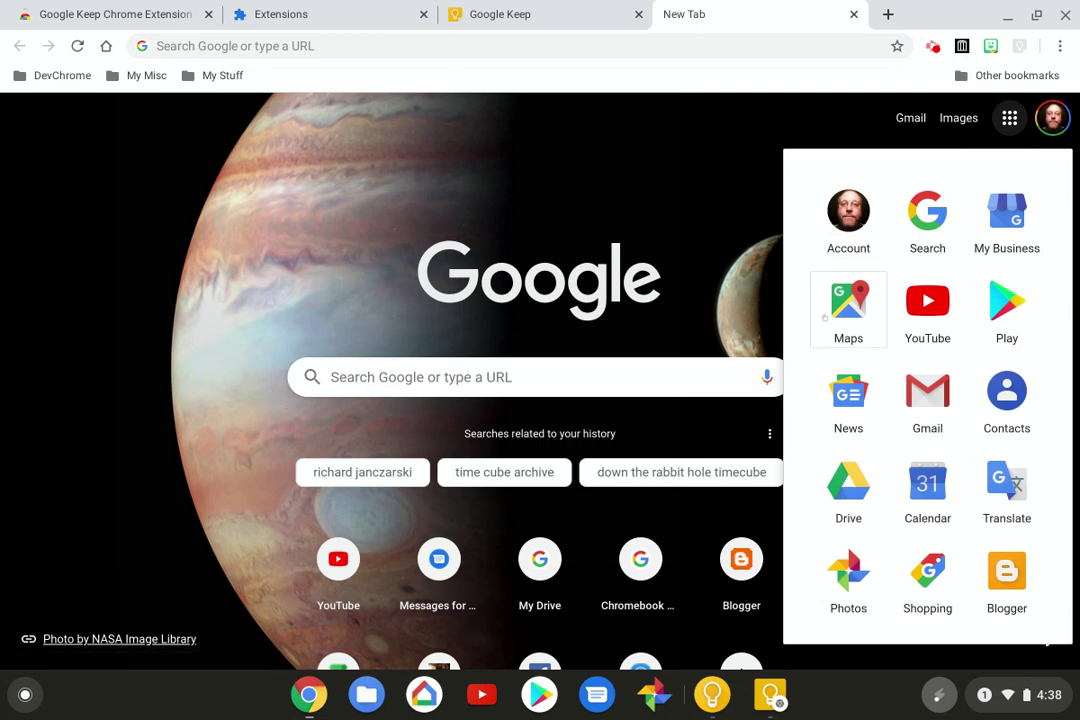
scroll(824, 513, down, 1)
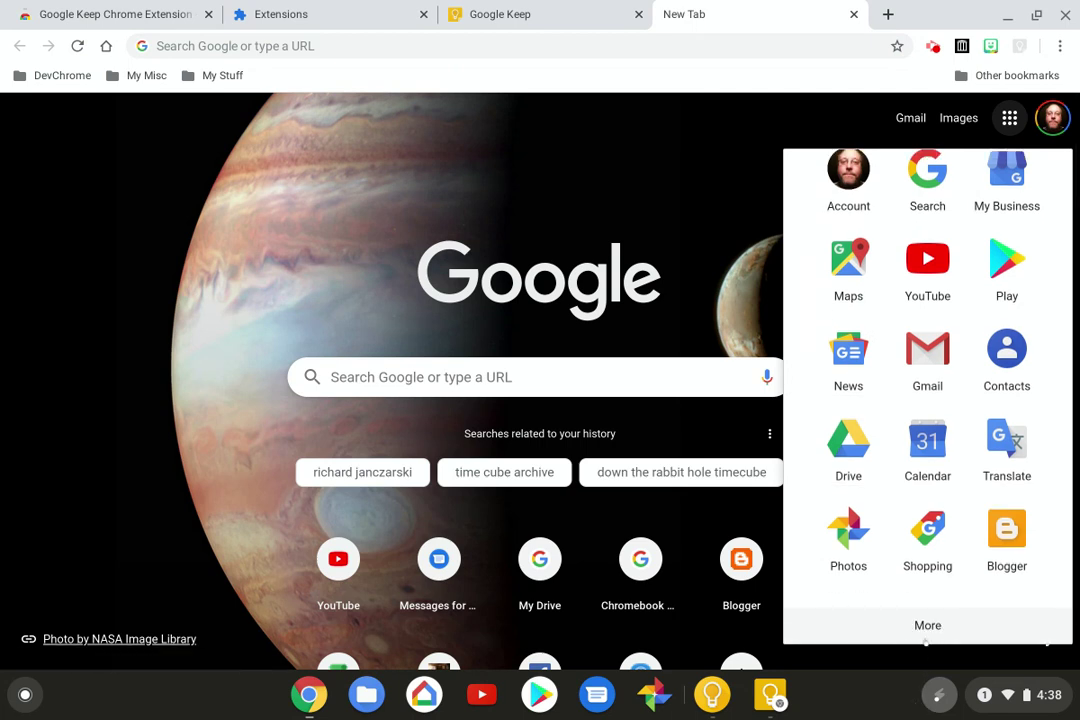
click(926, 627)
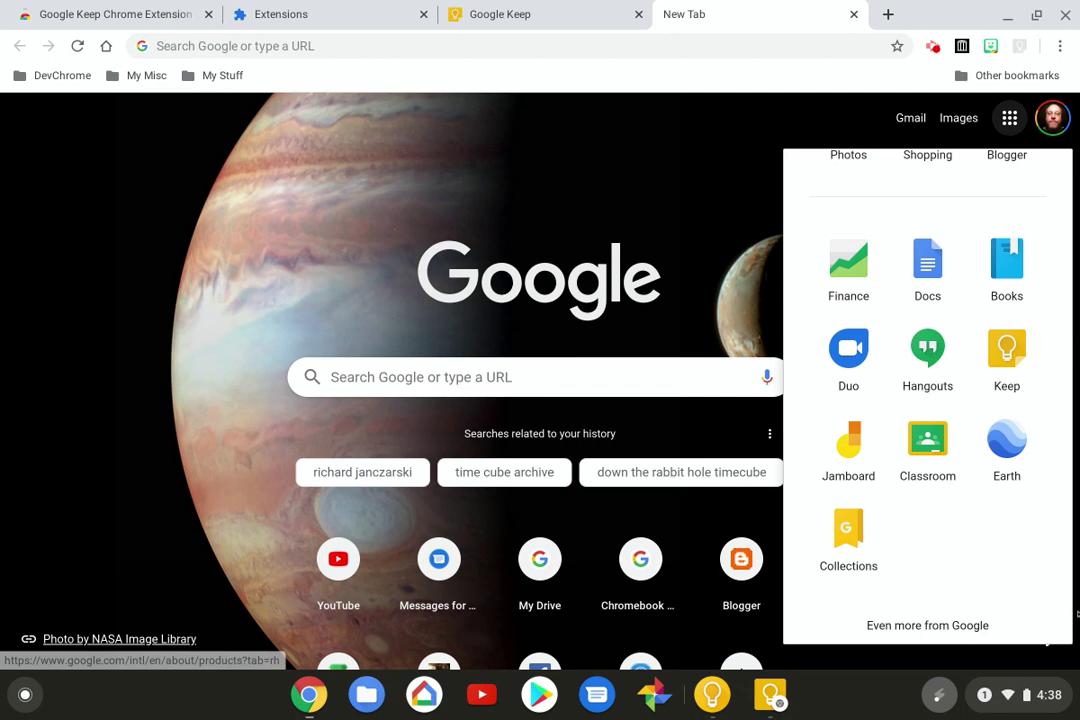
right_click(1012, 354)
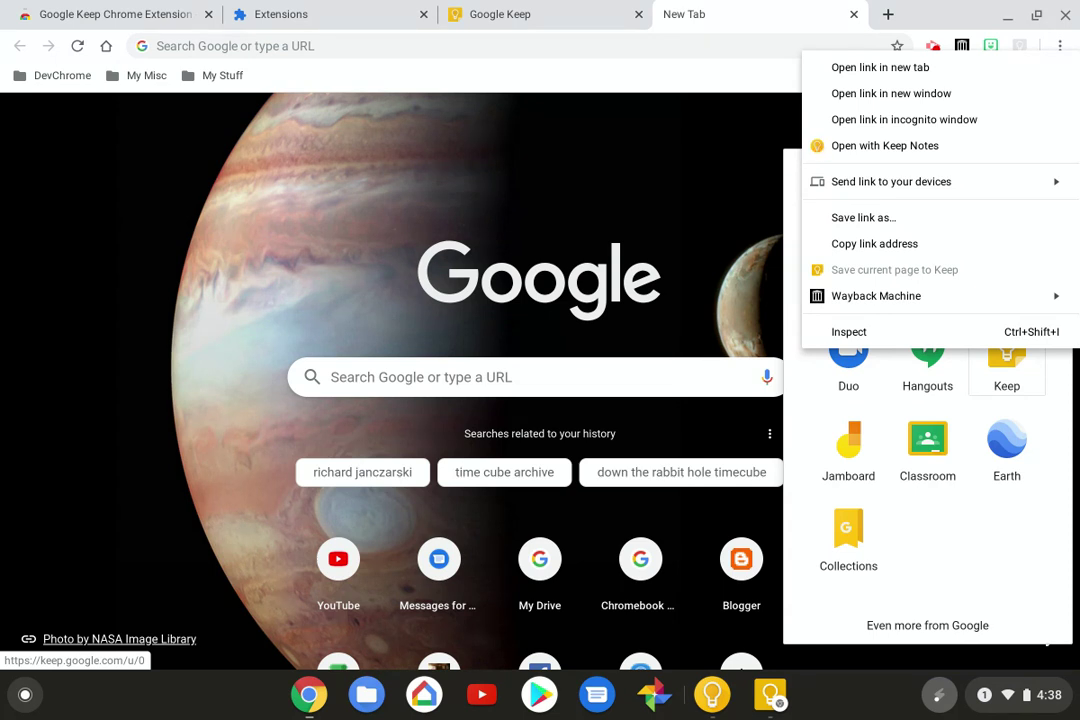
click(887, 145)
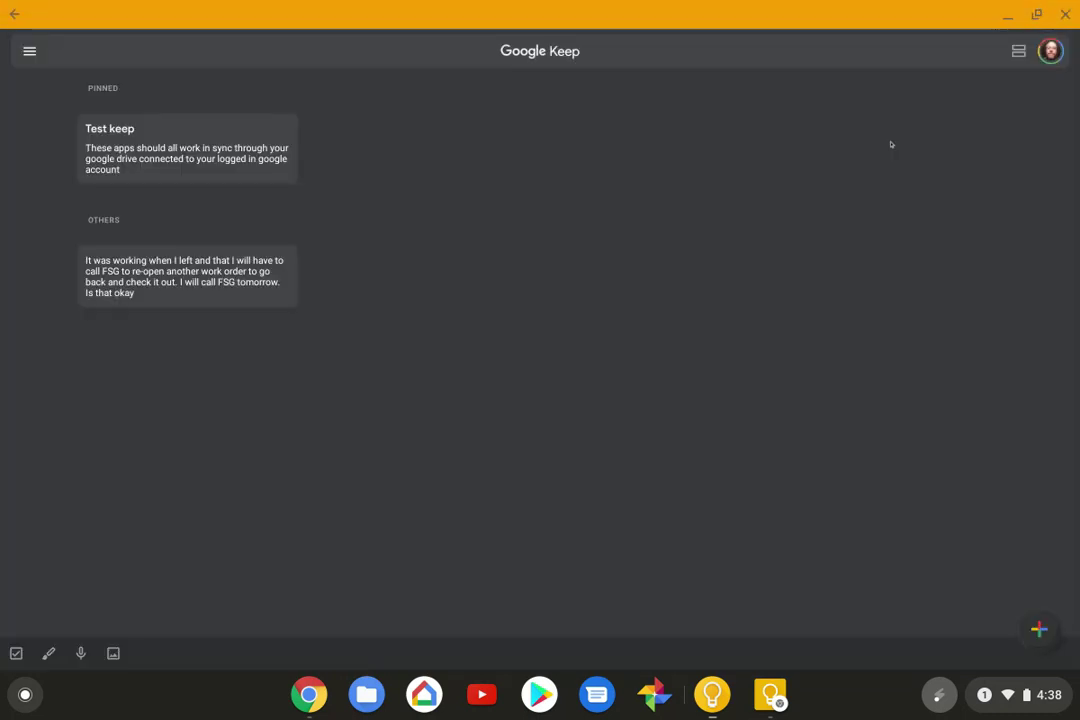
Step: Minimize and restore the Keep Notes Android window, then bring the Keep Chrome app forward
click(1016, 20)
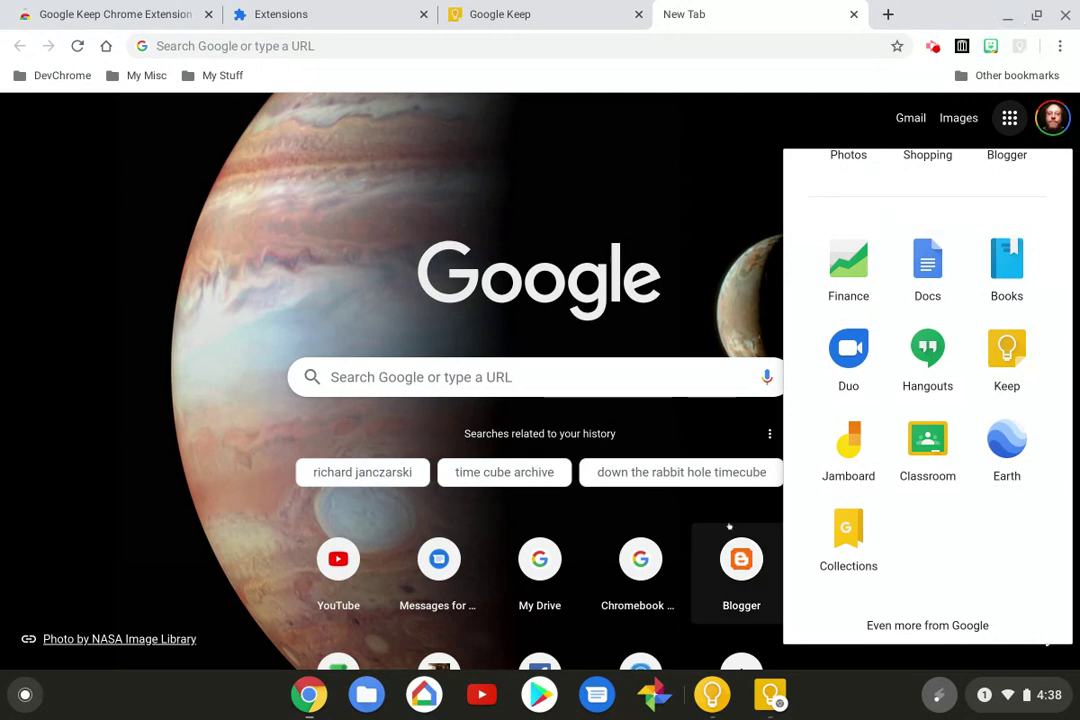
click(714, 693)
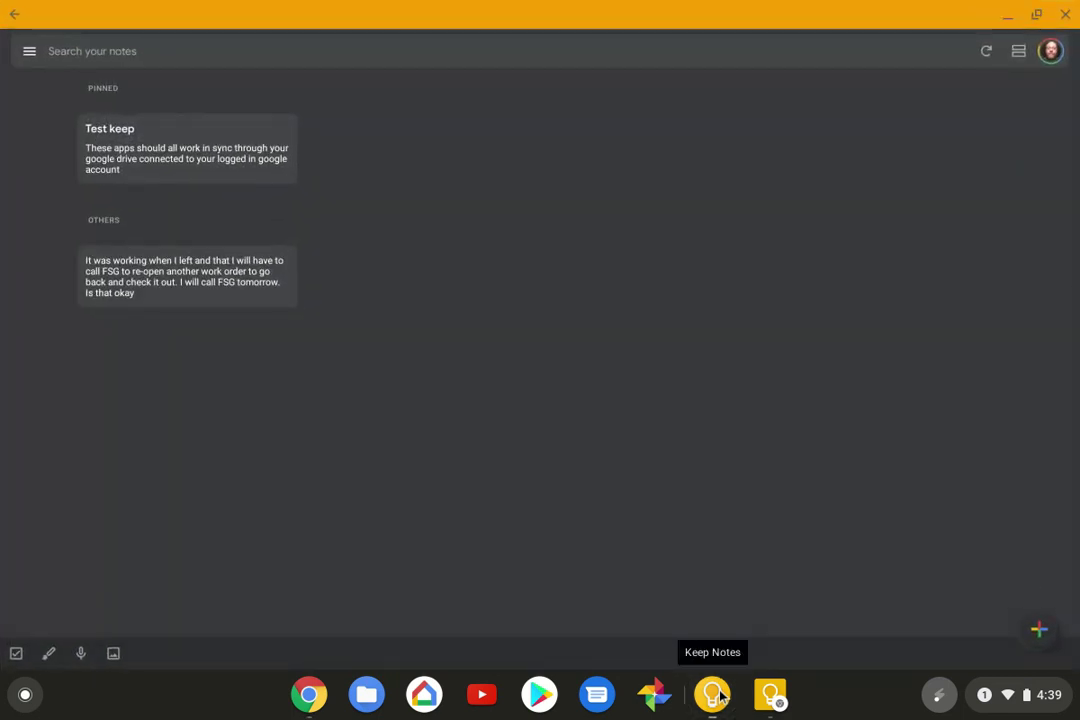
click(775, 699)
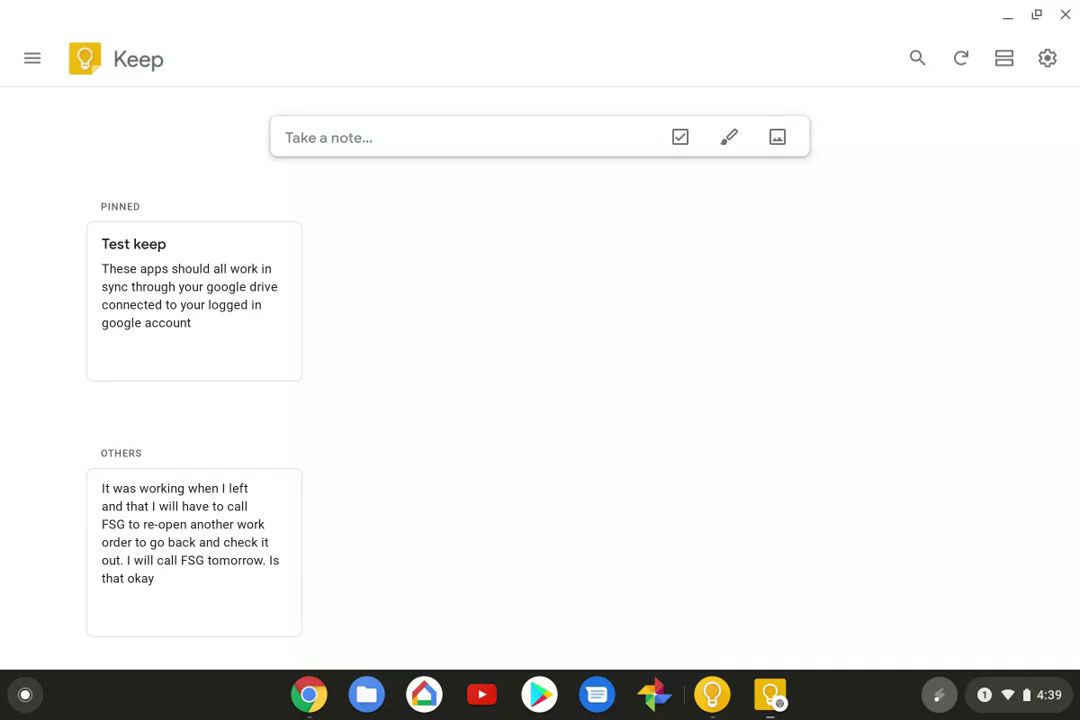
Step: Compare the Android and Chrome Keep windows, then start a blank note in the Chrome app
click(771, 695)
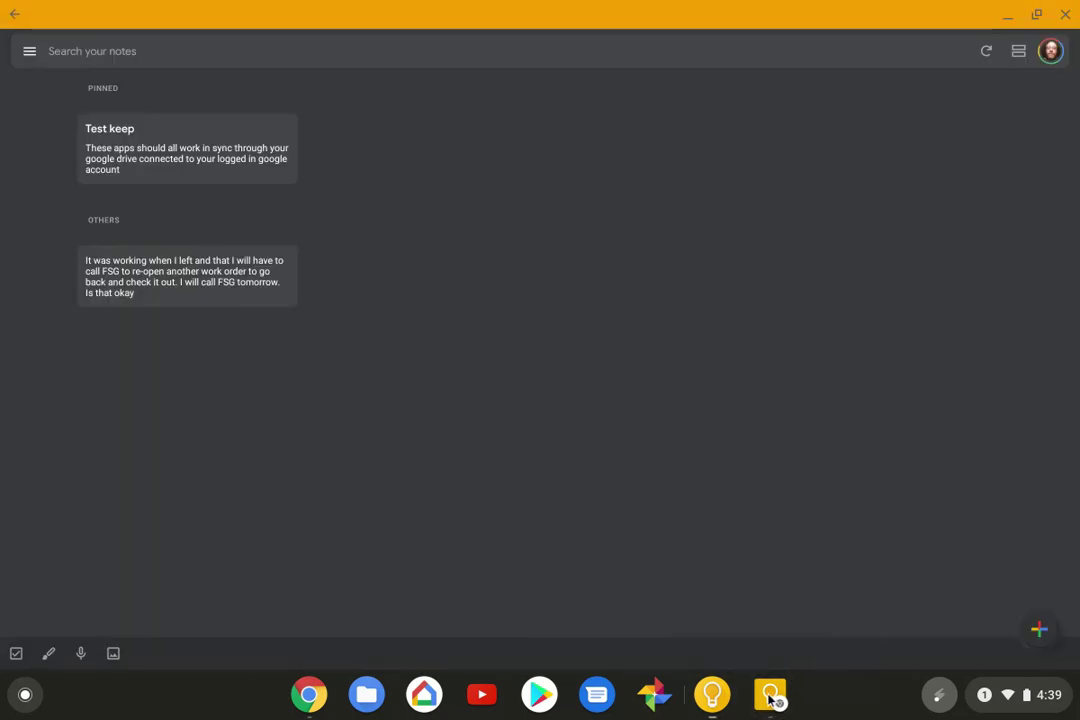
click(771, 695)
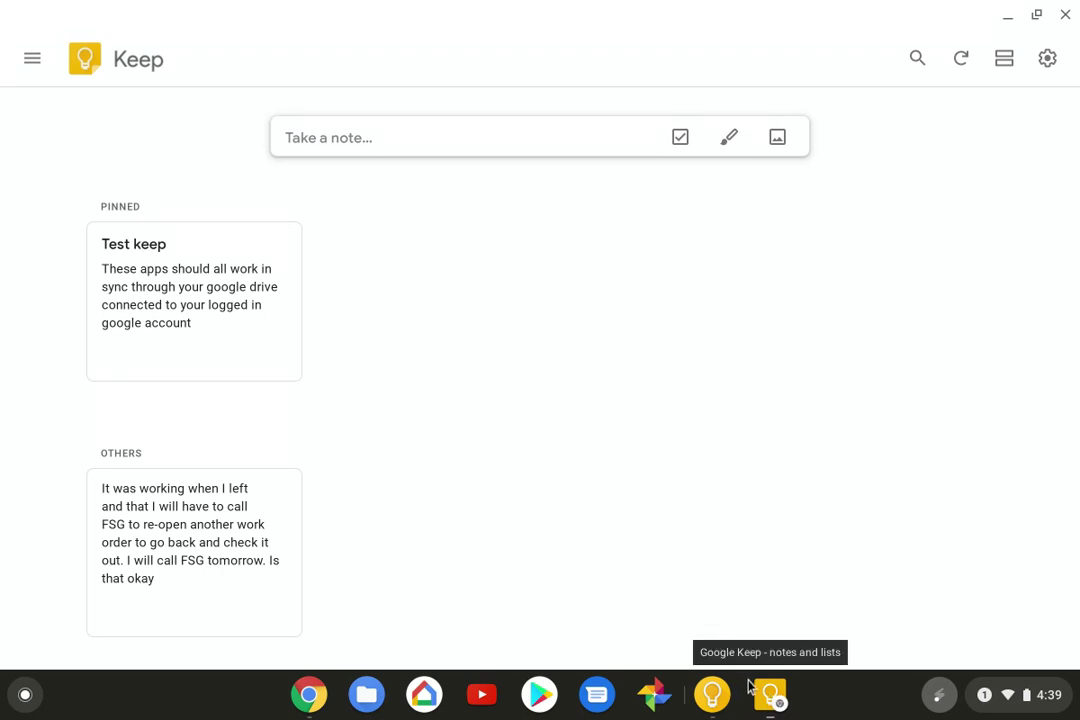
click(400, 137)
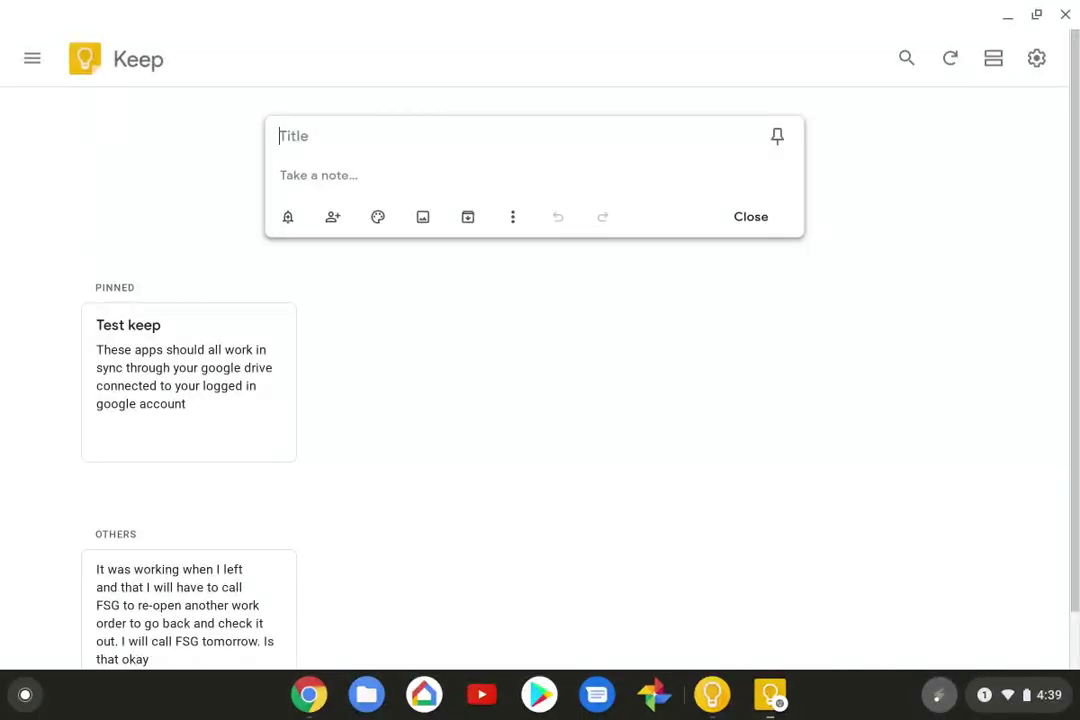
Step: Save a pinned note titled 'touch and type' with body 'touch and type', then view it in Keep Notes
click(293, 136)
text(touch )
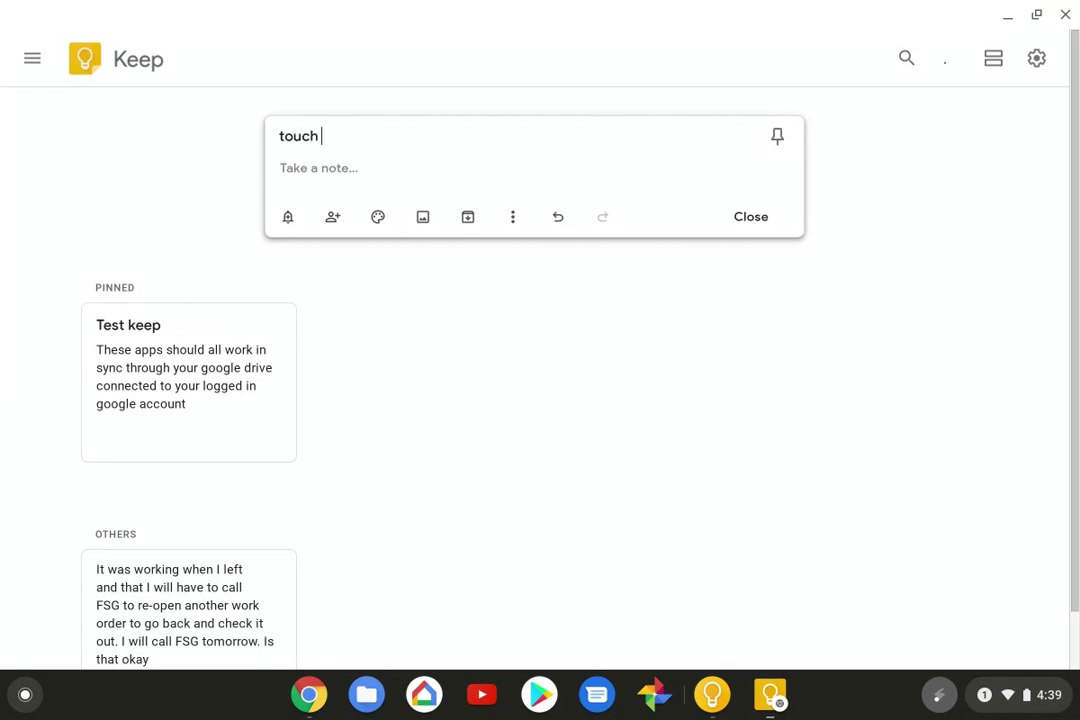
text(and type)
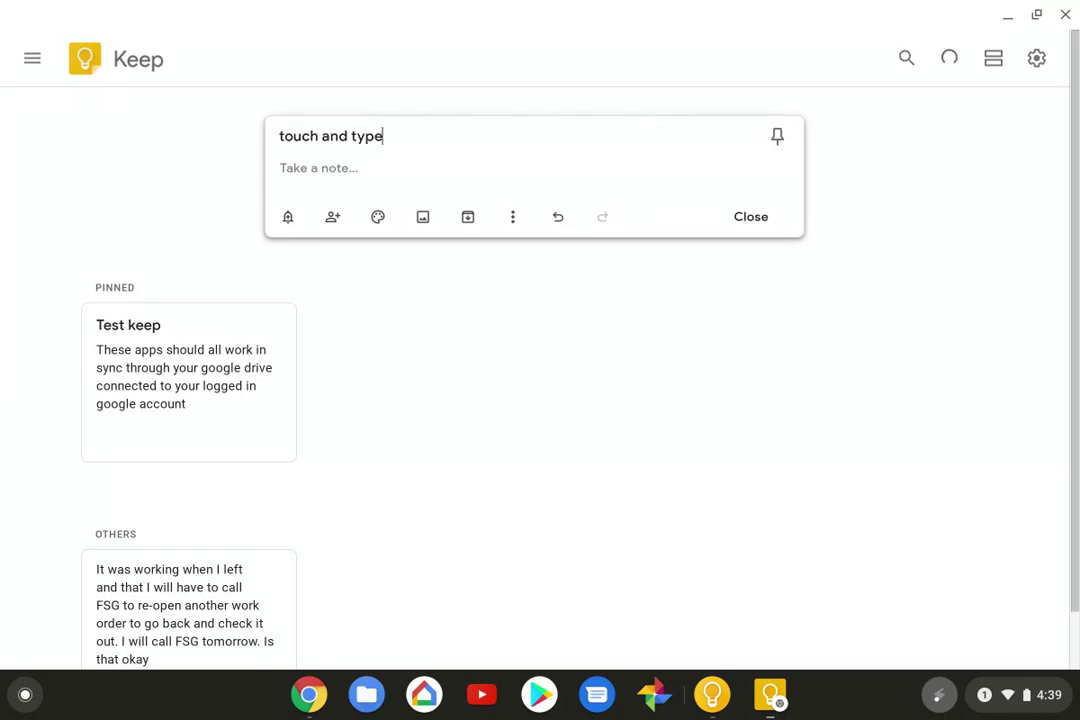
key(Return)
text(touch and)
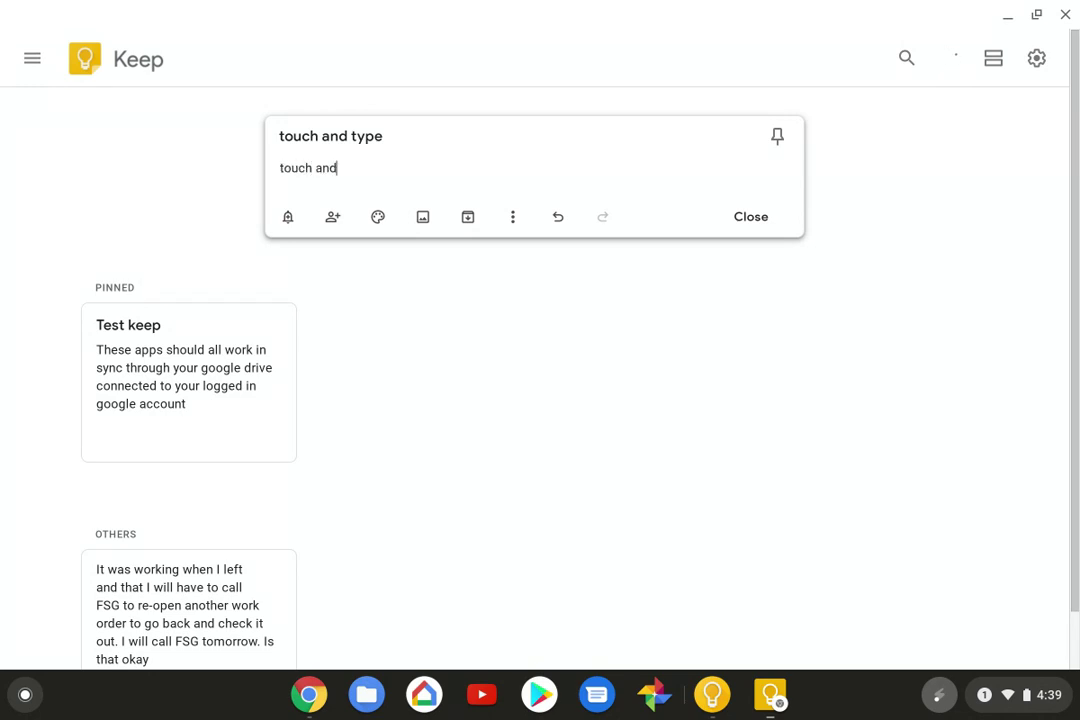
text( type)
click(777, 136)
key(Escape)
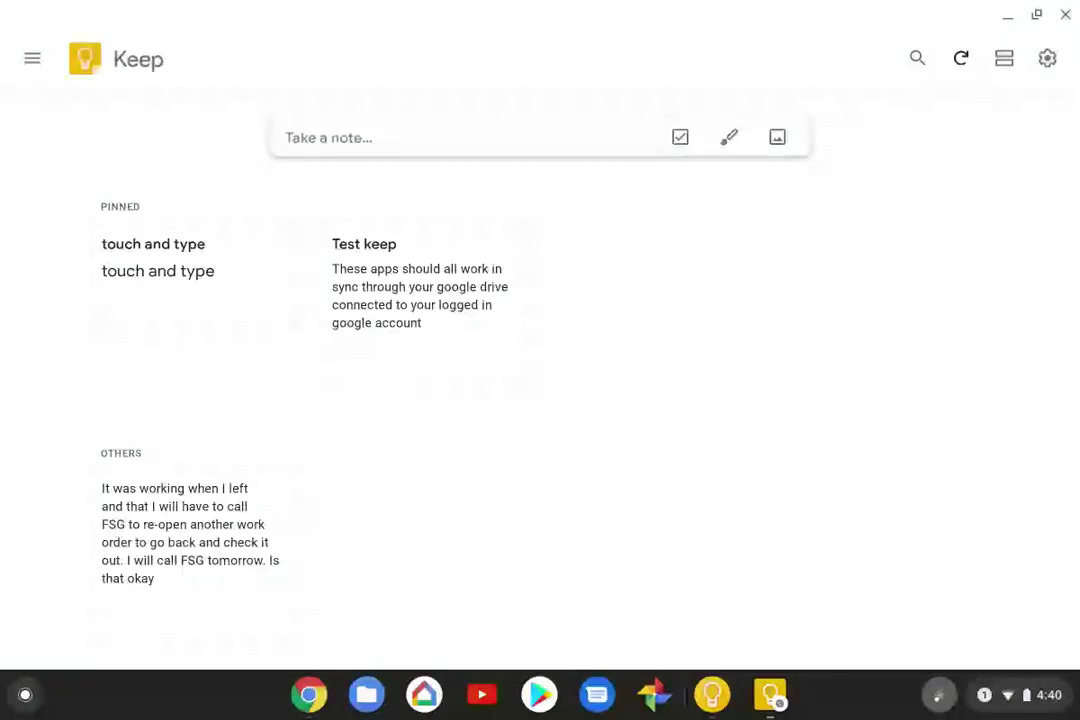
click(712, 700)
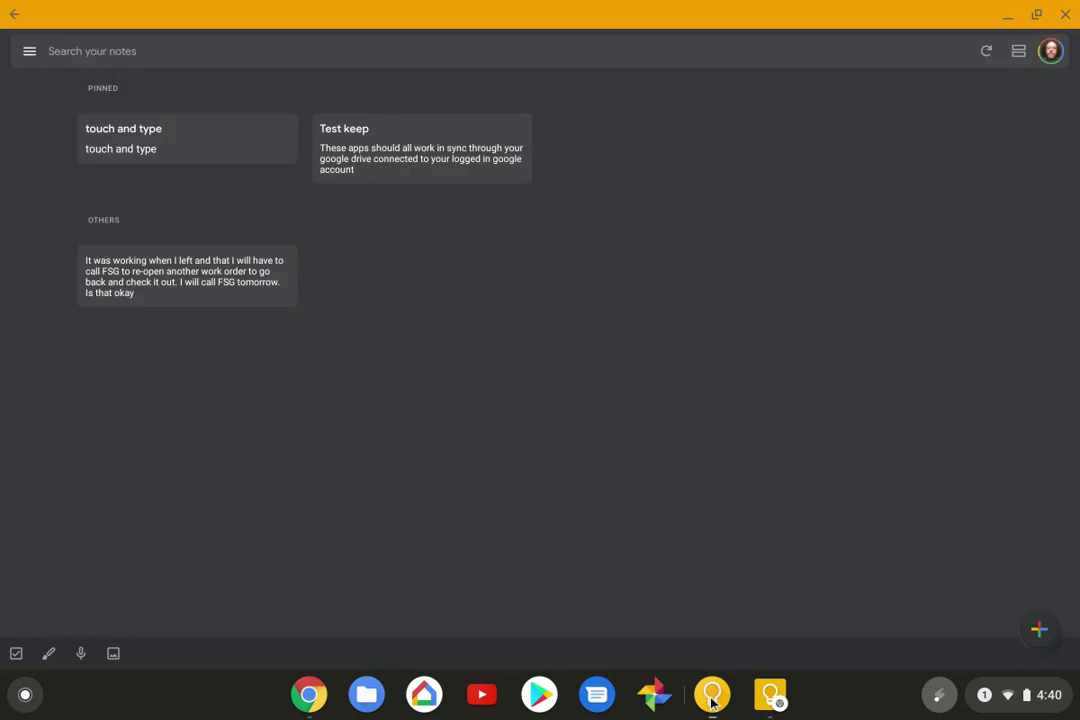
click(712, 700)
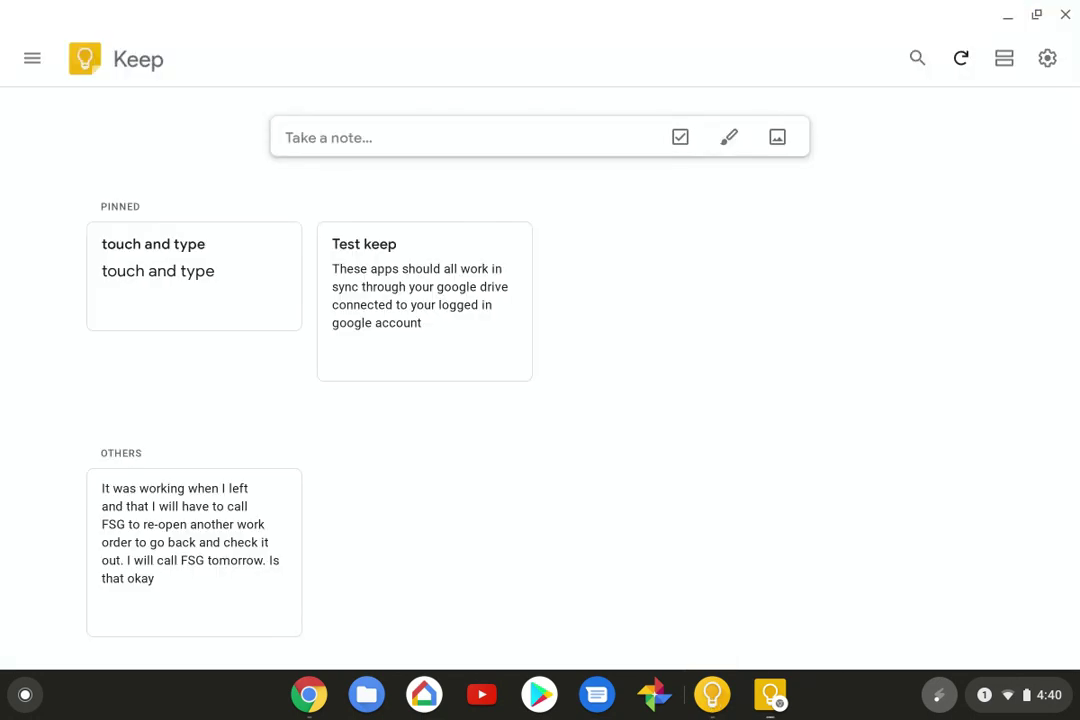
key(alt+Tab)
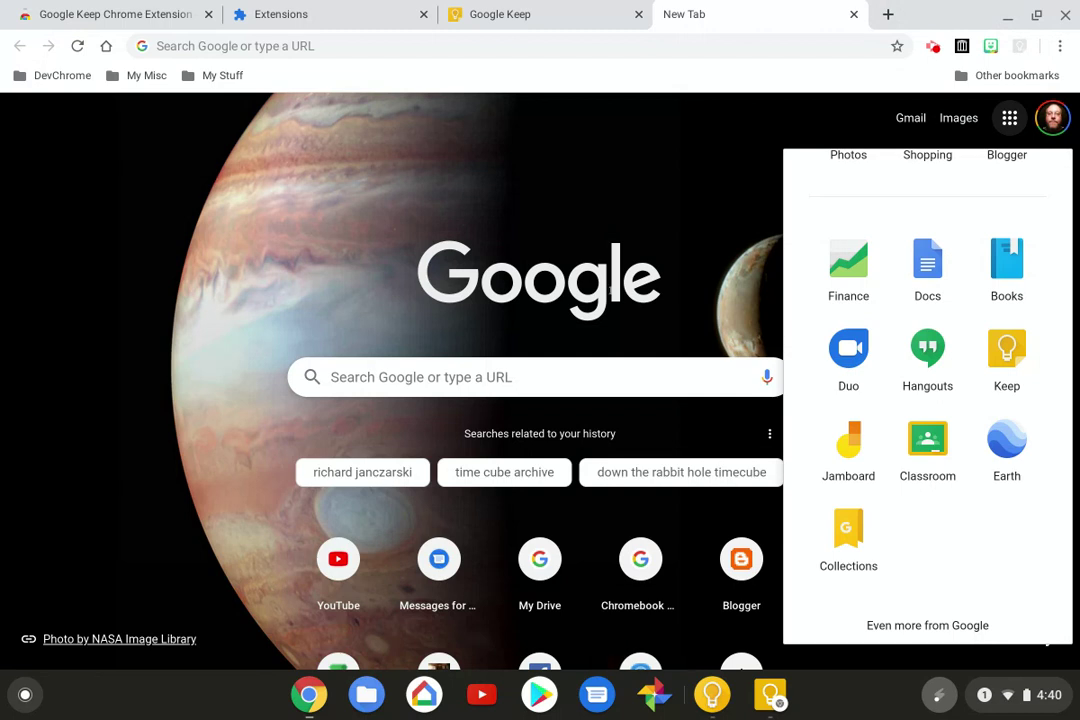
key(ctrl+shift+Tab)
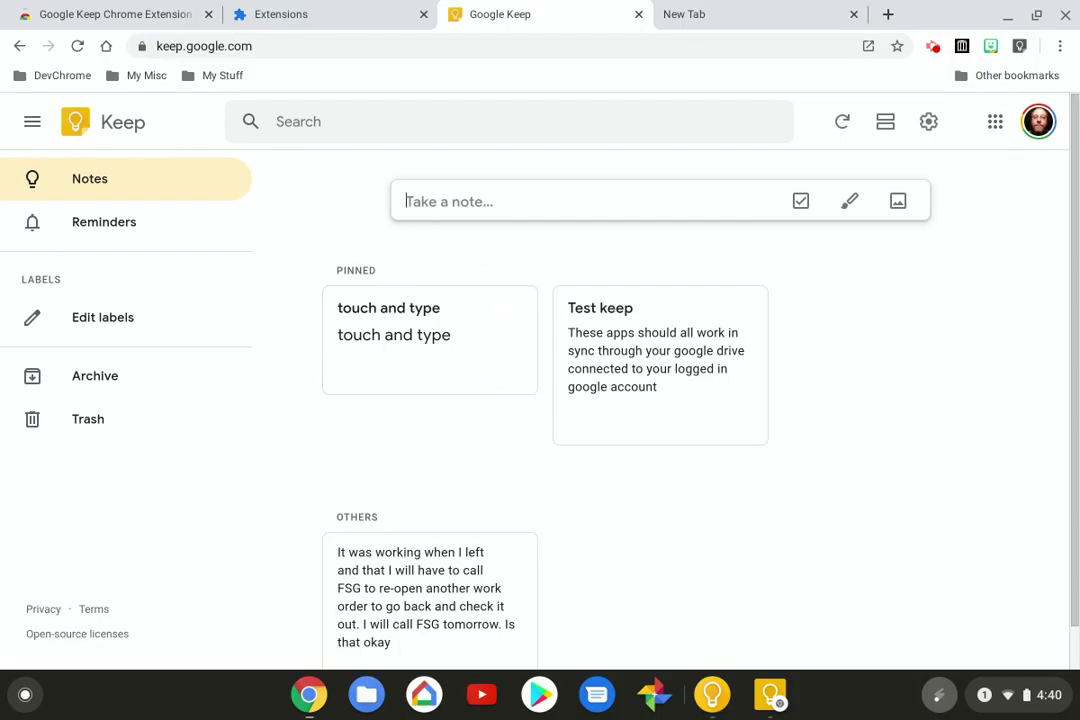
click(449, 201)
click(710, 700)
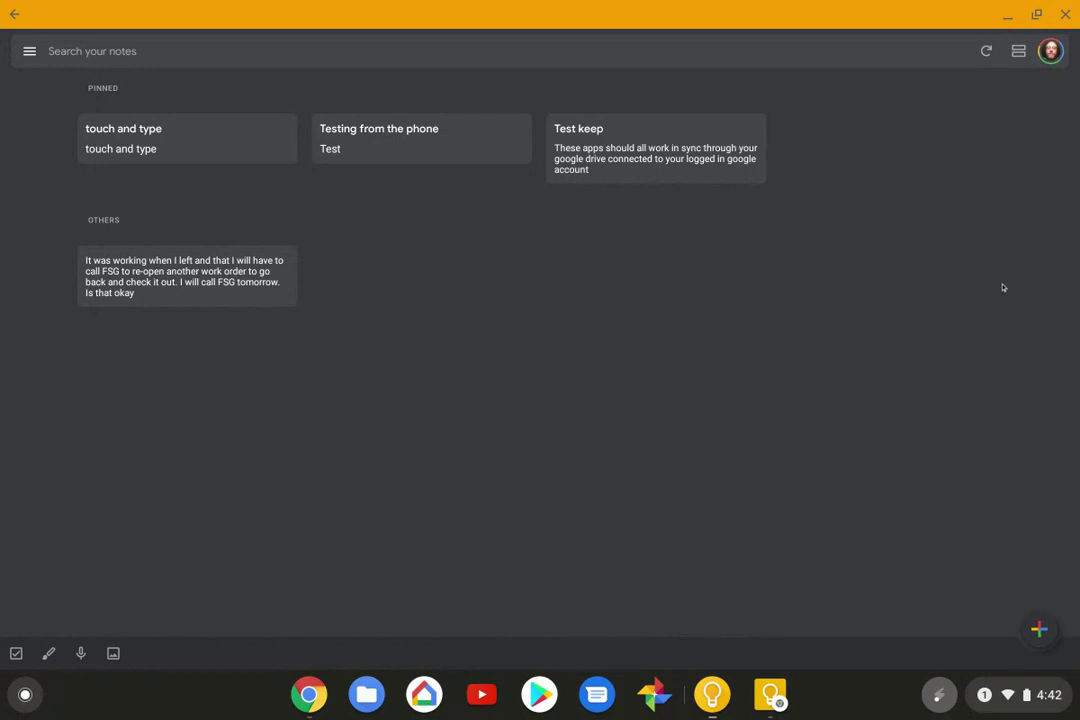
Step: Minimize the Android and Chrome Keep apps, then start a new note on the Keep website
click(1007, 22)
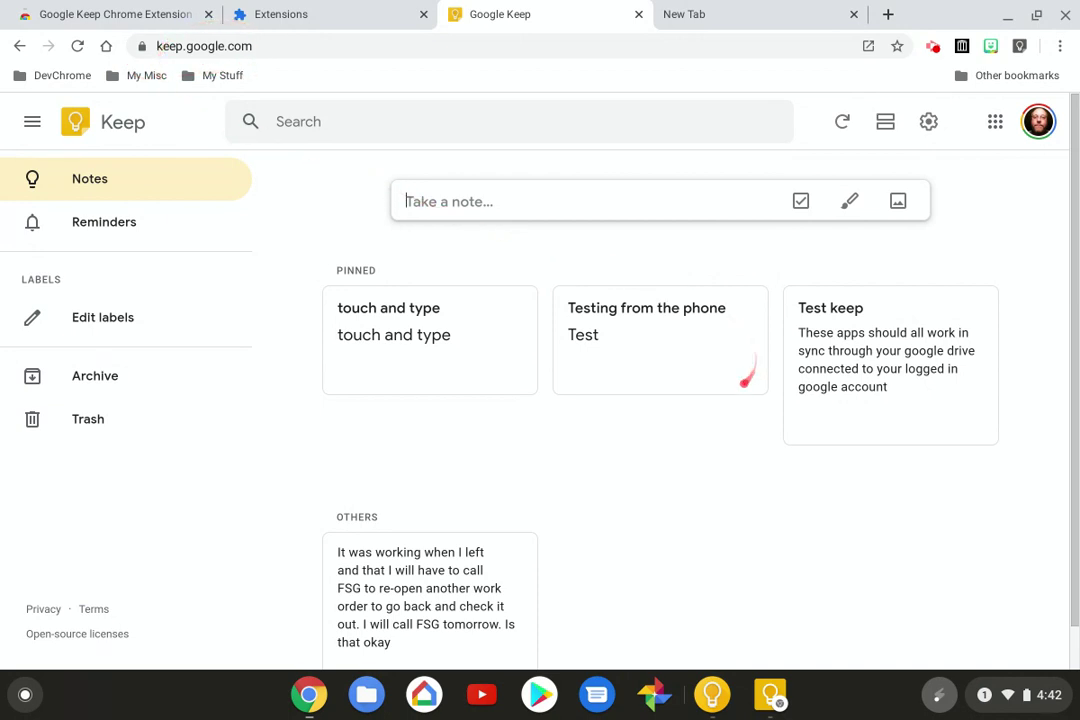
click(772, 700)
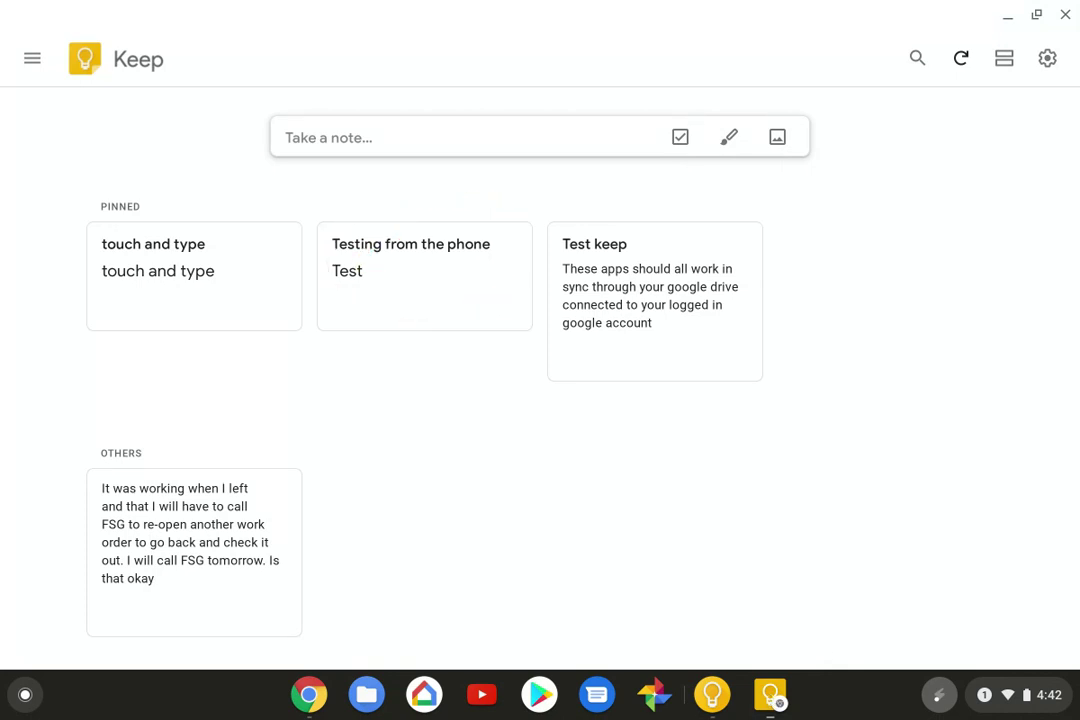
click(1008, 18)
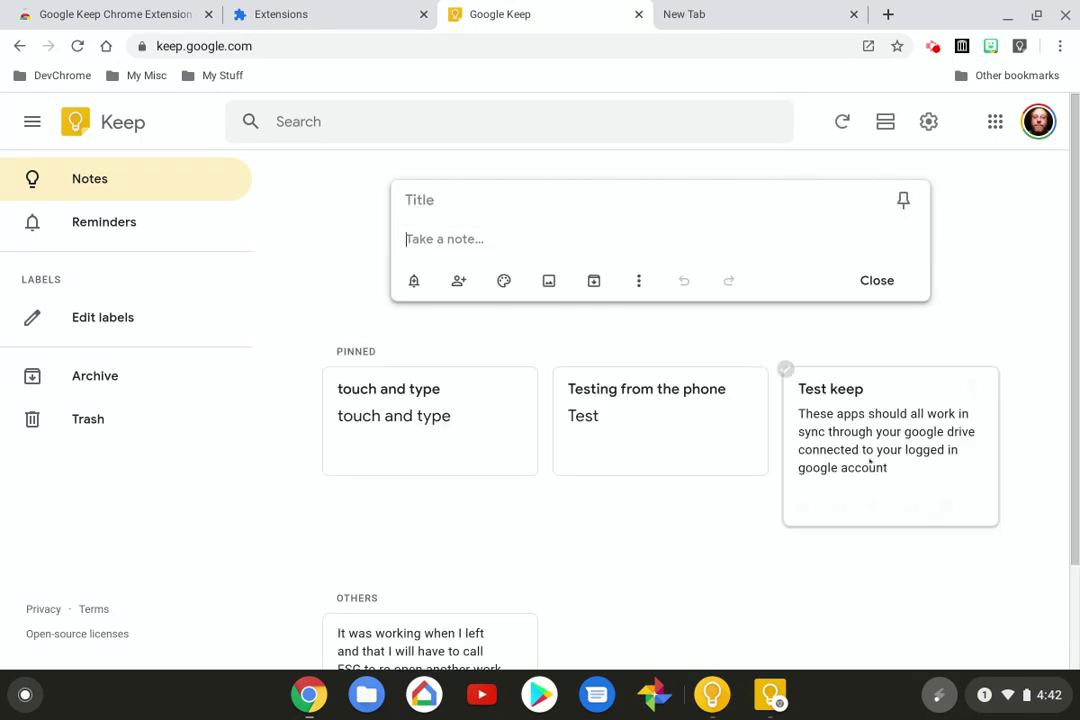
click(556, 200)
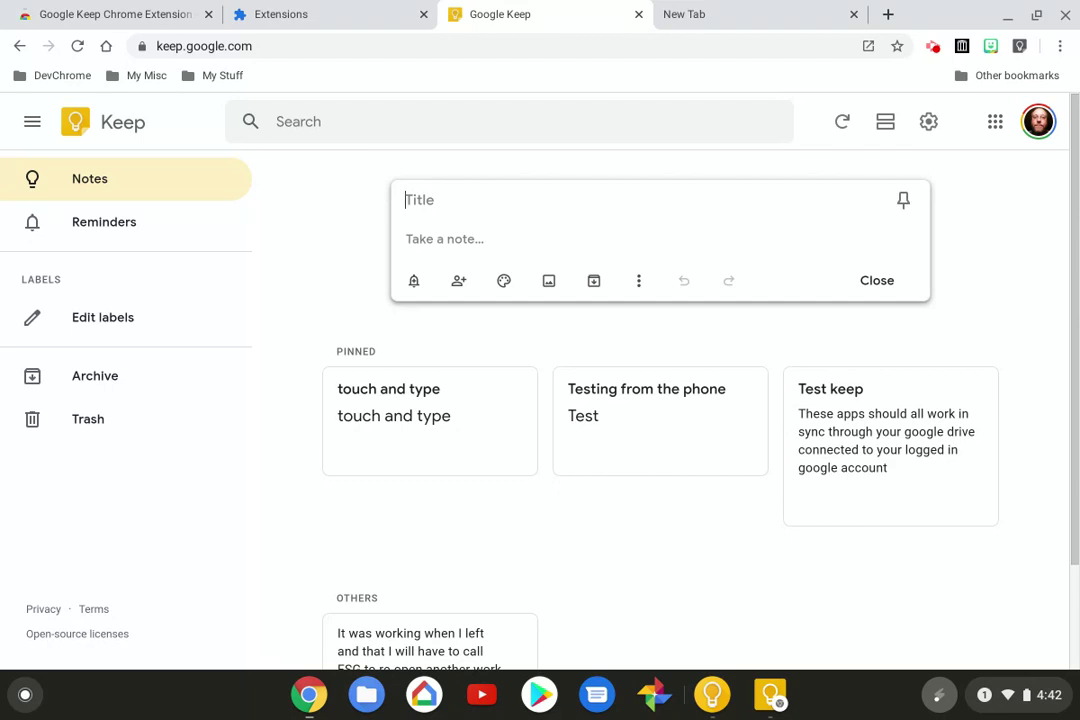
Step: Save a web note titled 'jshfvkhsfv' with body 'mnsbvjvsvjhbdv', then minimize the Android app
text(jshfvkhsfv)
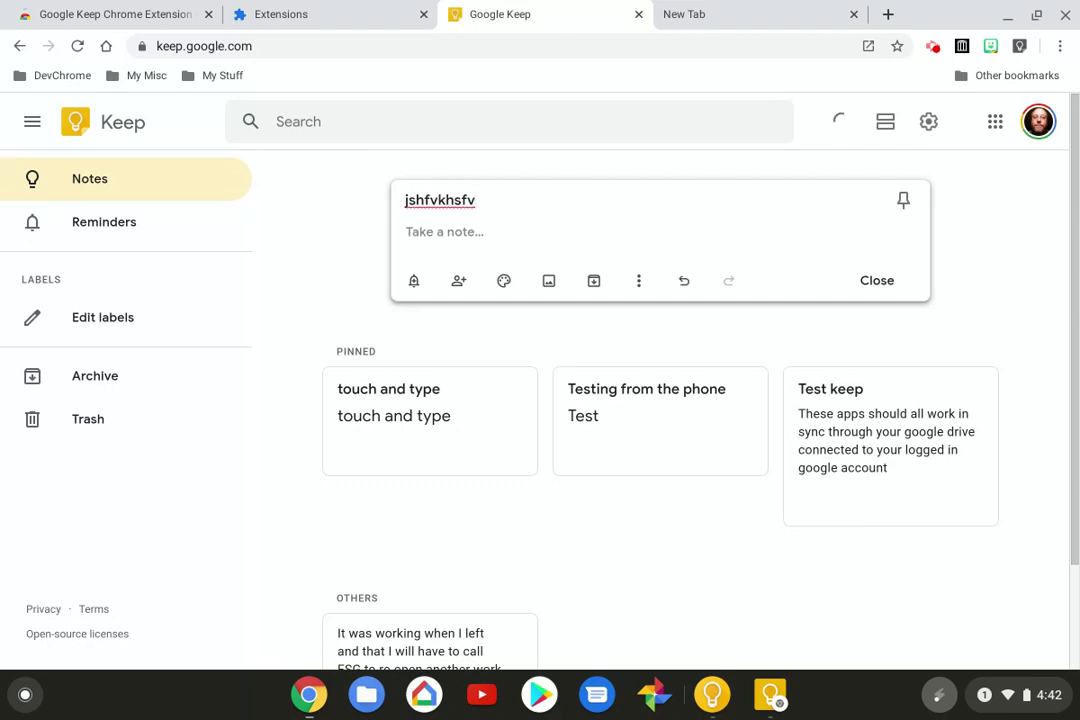
key(Return)
text(mnsbvjvsvjhbdv)
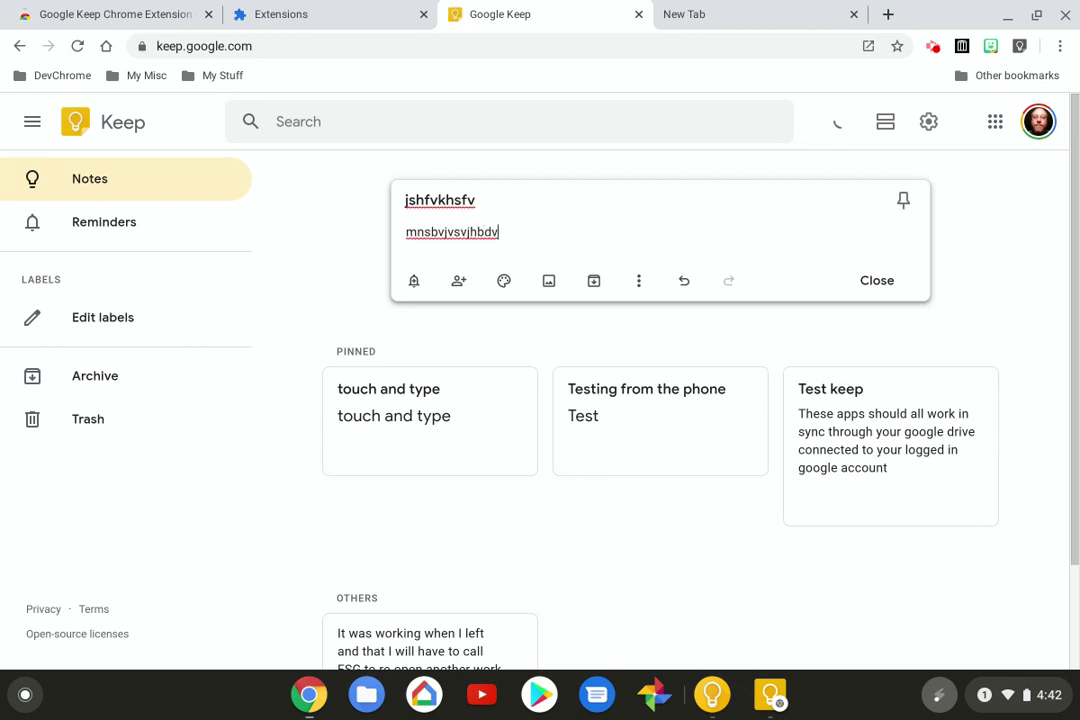
key(Escape)
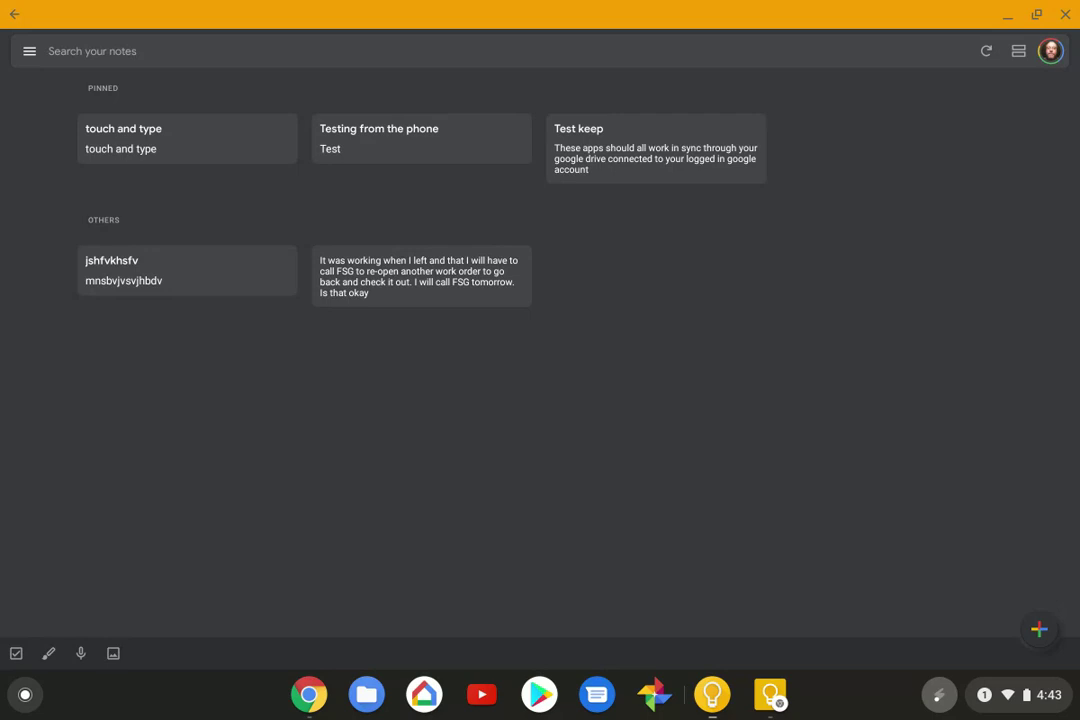
click(1010, 17)
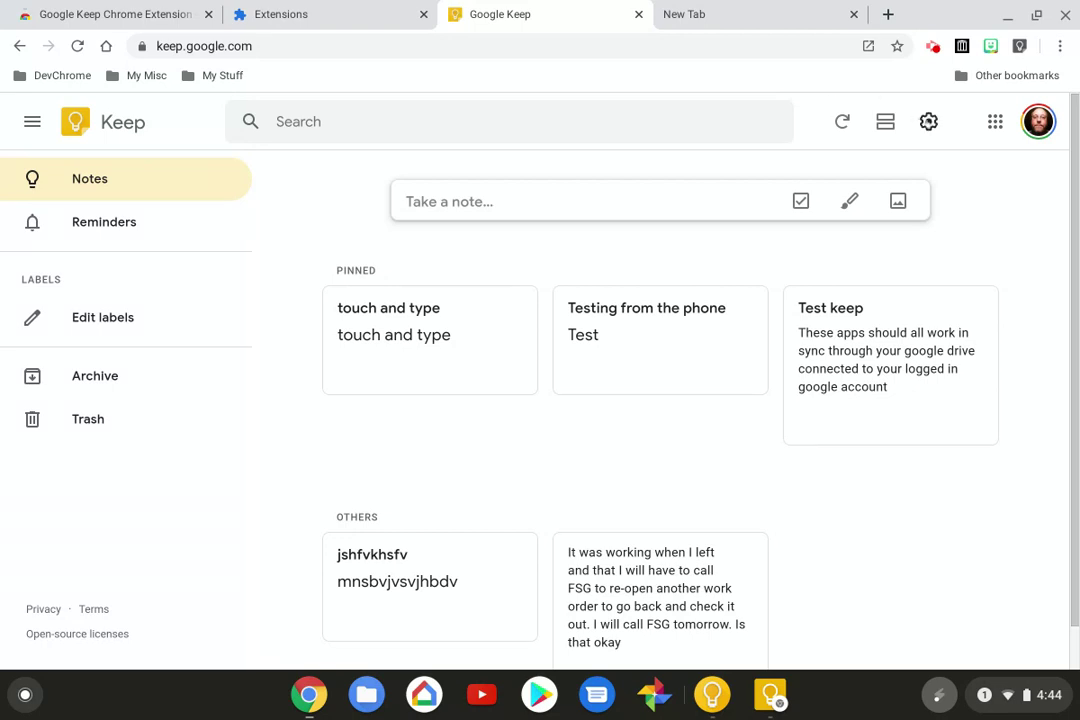
Step: Open Google's Our products page from the full apps list and scroll through its product sections
click(995, 121)
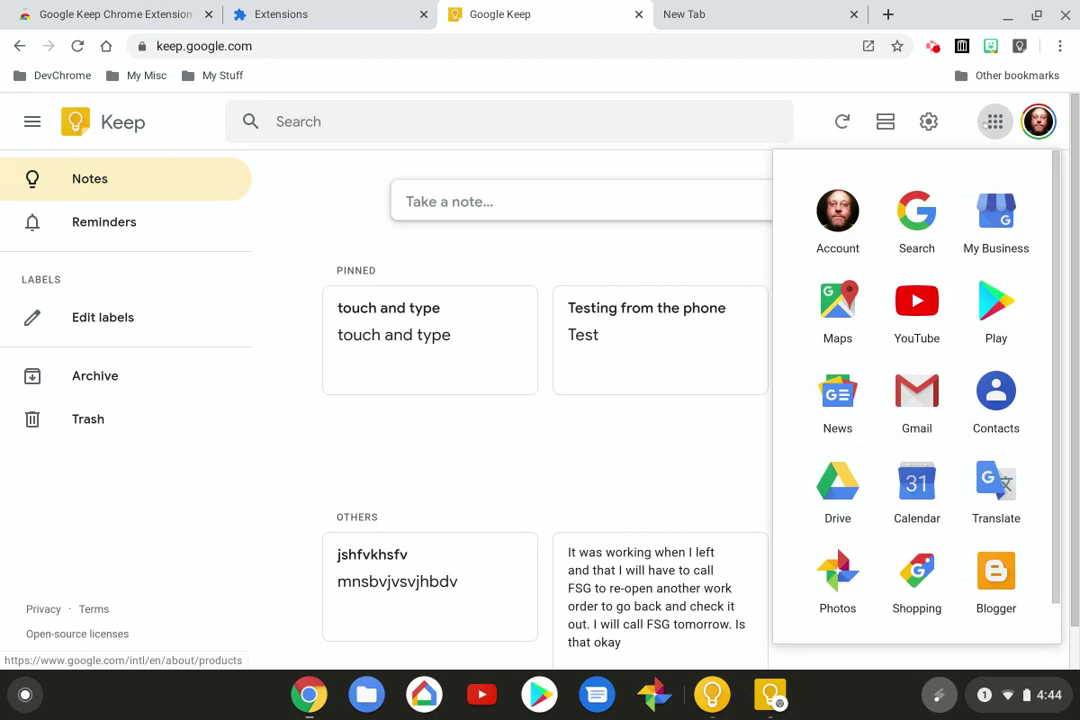
scroll(916, 400, down, 1)
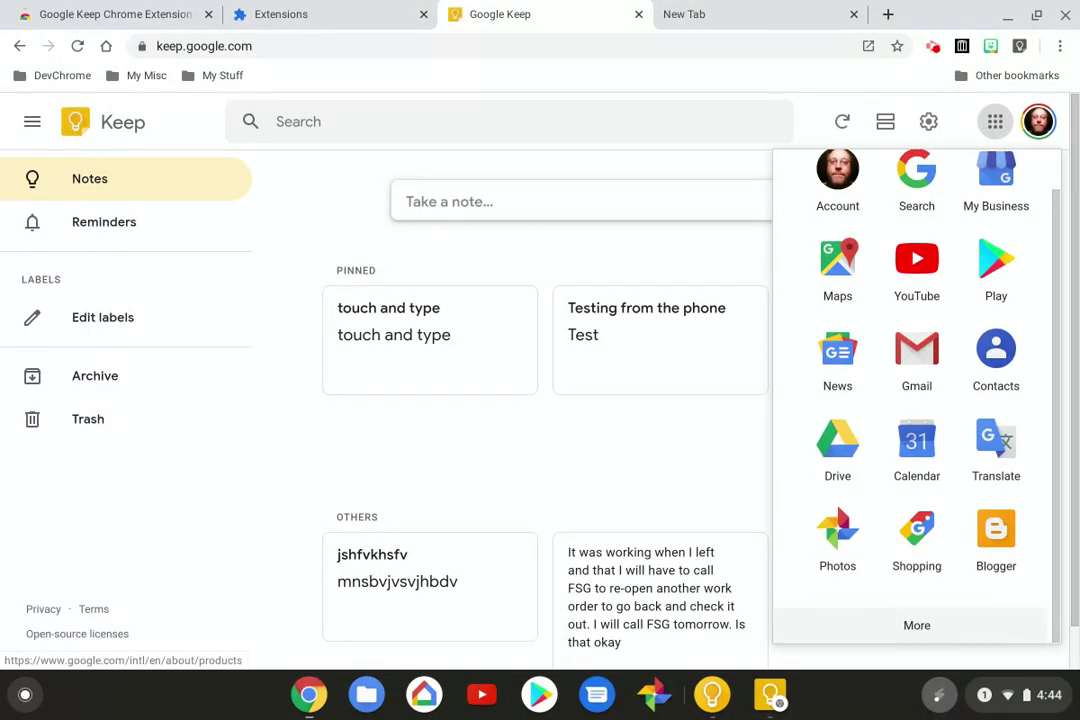
click(916, 625)
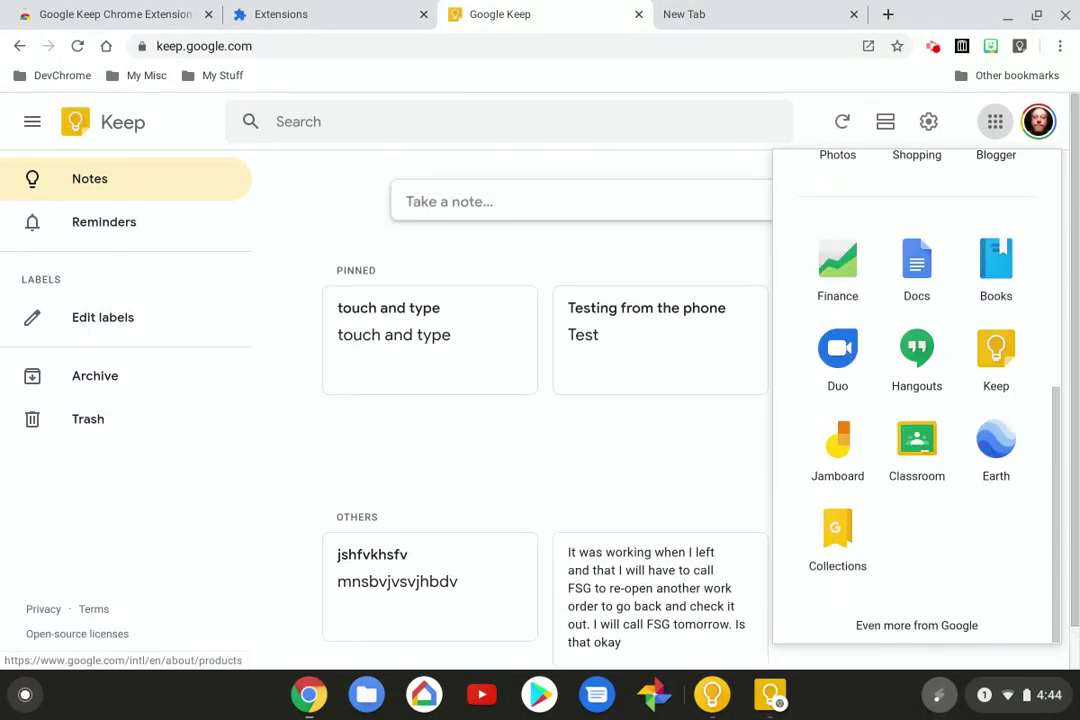
scroll(916, 400, up, 5)
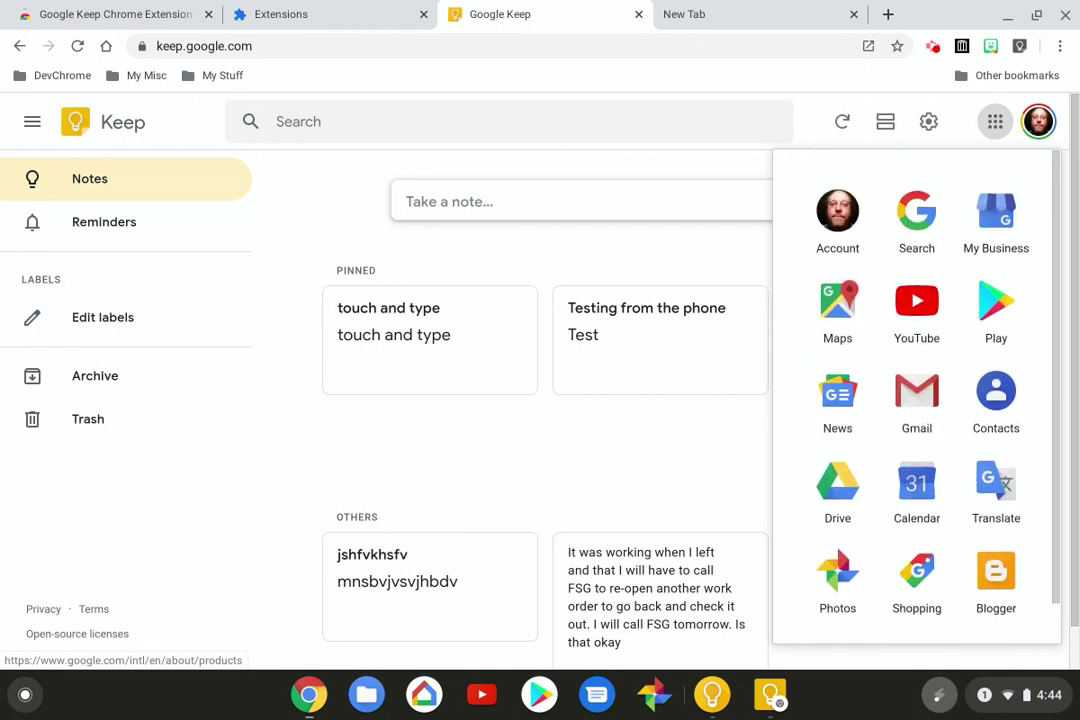
scroll(916, 400, down, 5)
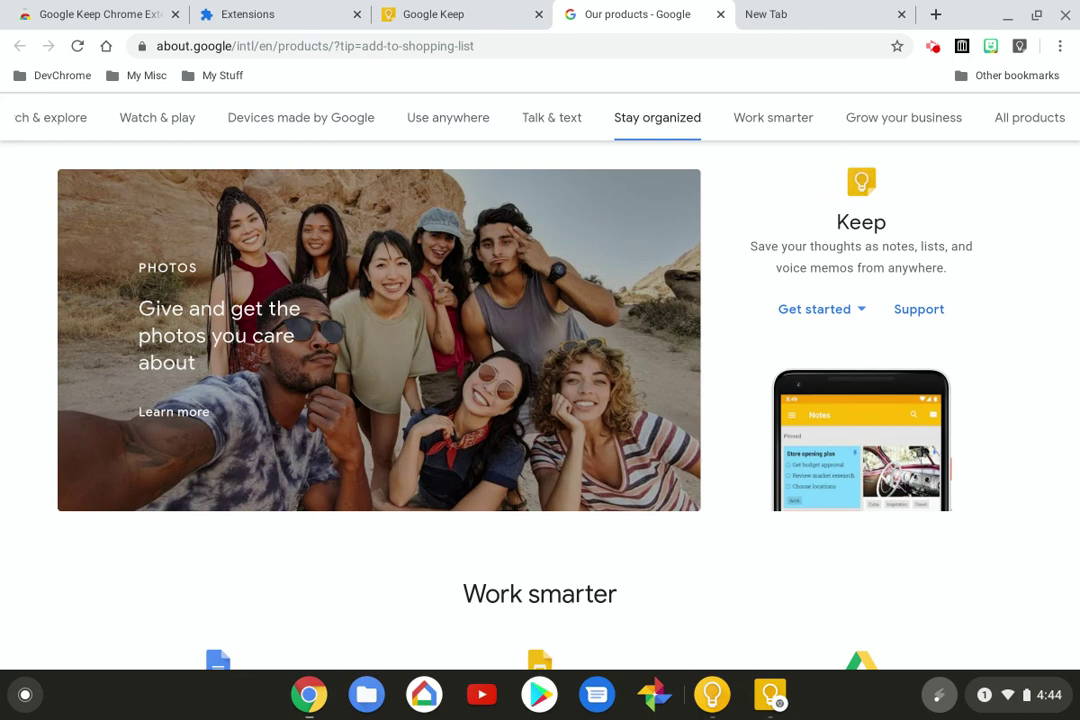
scroll(540, 400, down, 2)
scroll(540, 400, up, 3)
scroll(540, 400, down, 6)
scroll(540, 400, down, 9)
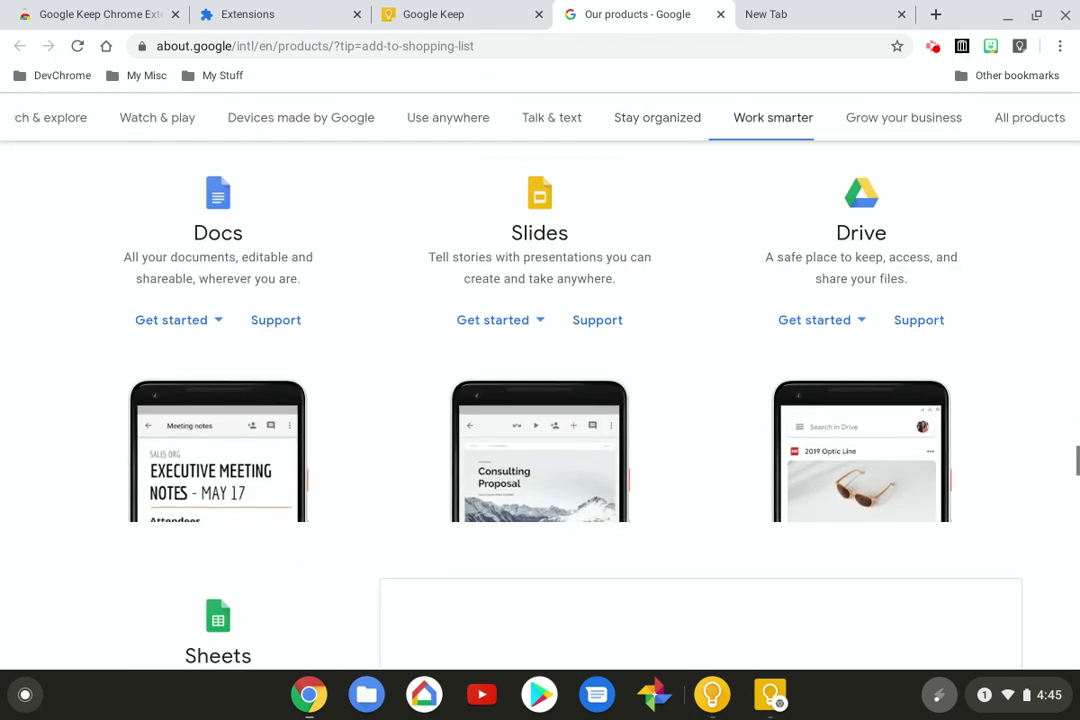
scroll(540, 400, down, 4)
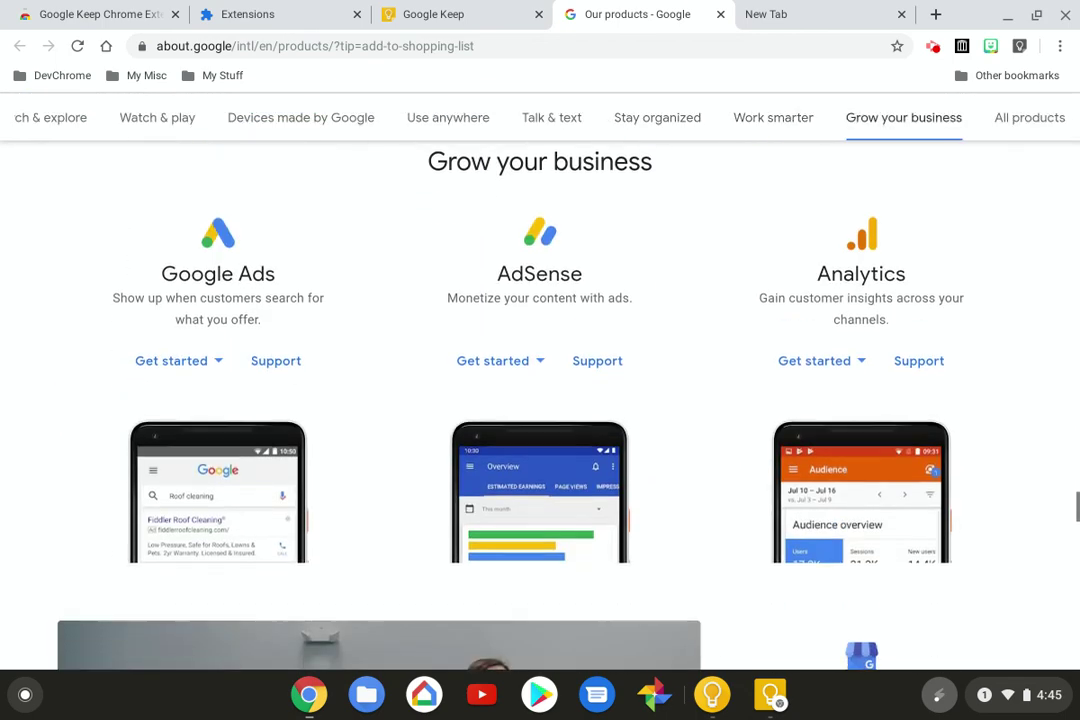
click(315, 46)
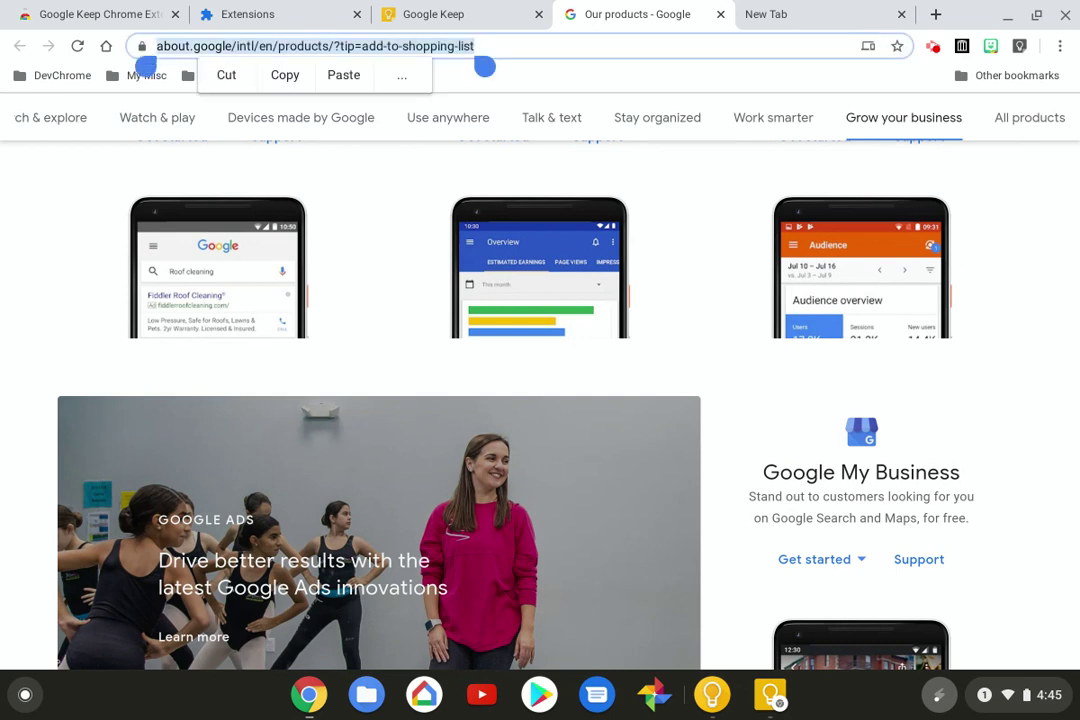
Step: Search the web for 'google support' and open the Google Support result
text(goog)
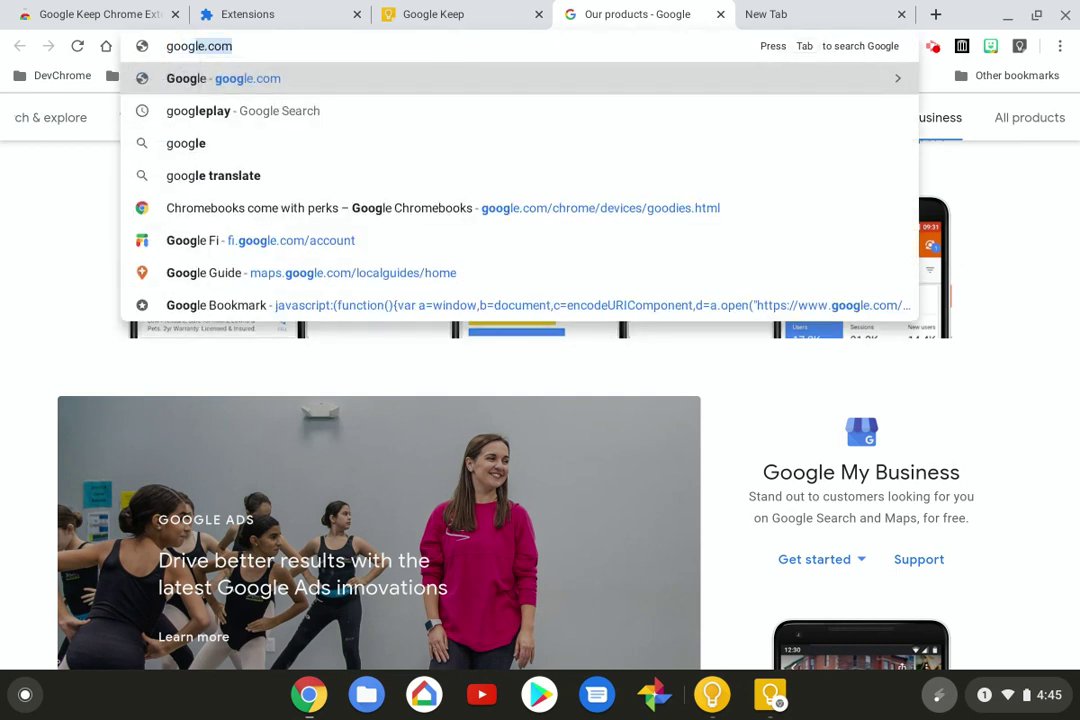
text(le supp)
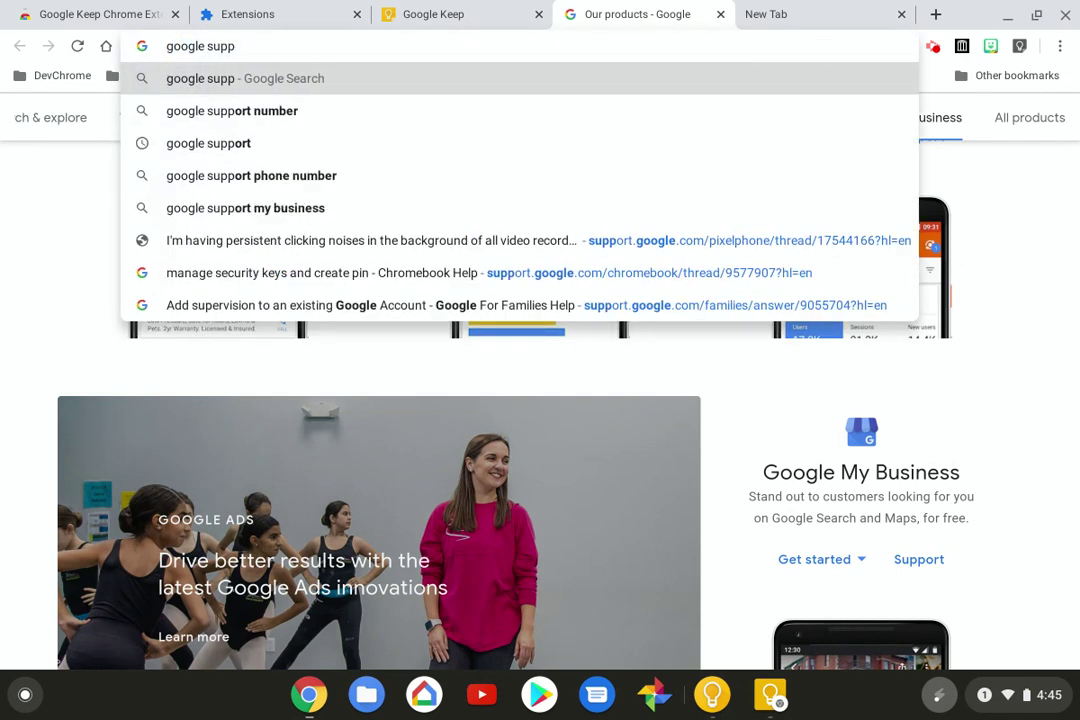
text(ort)
key(Return)
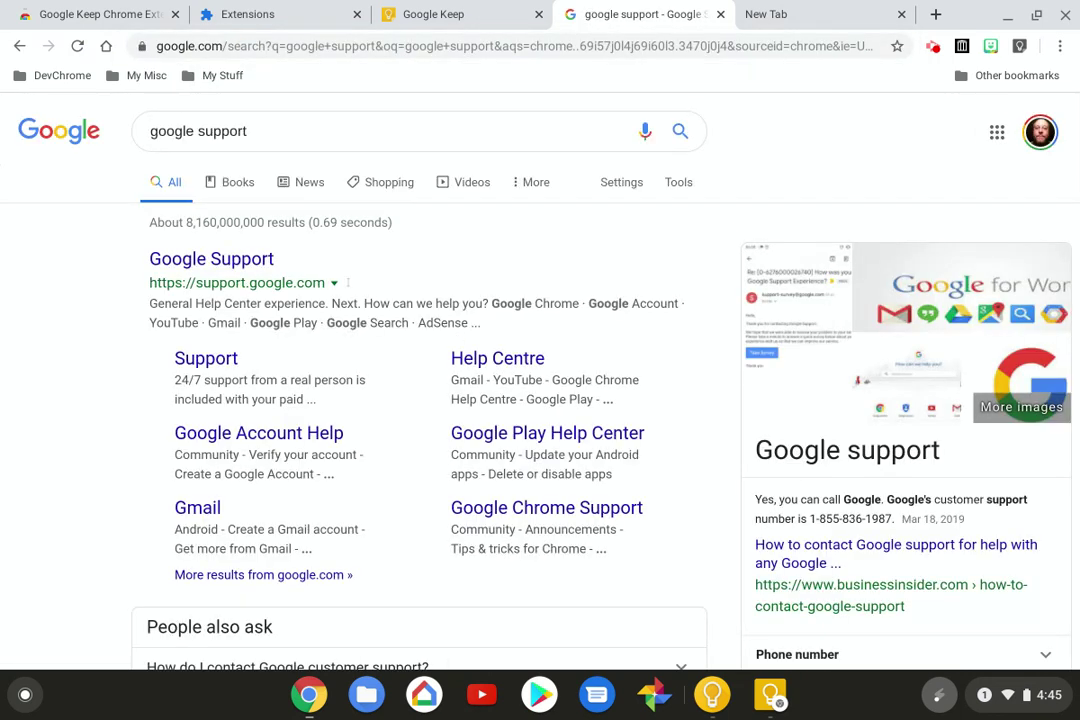
click(250, 262)
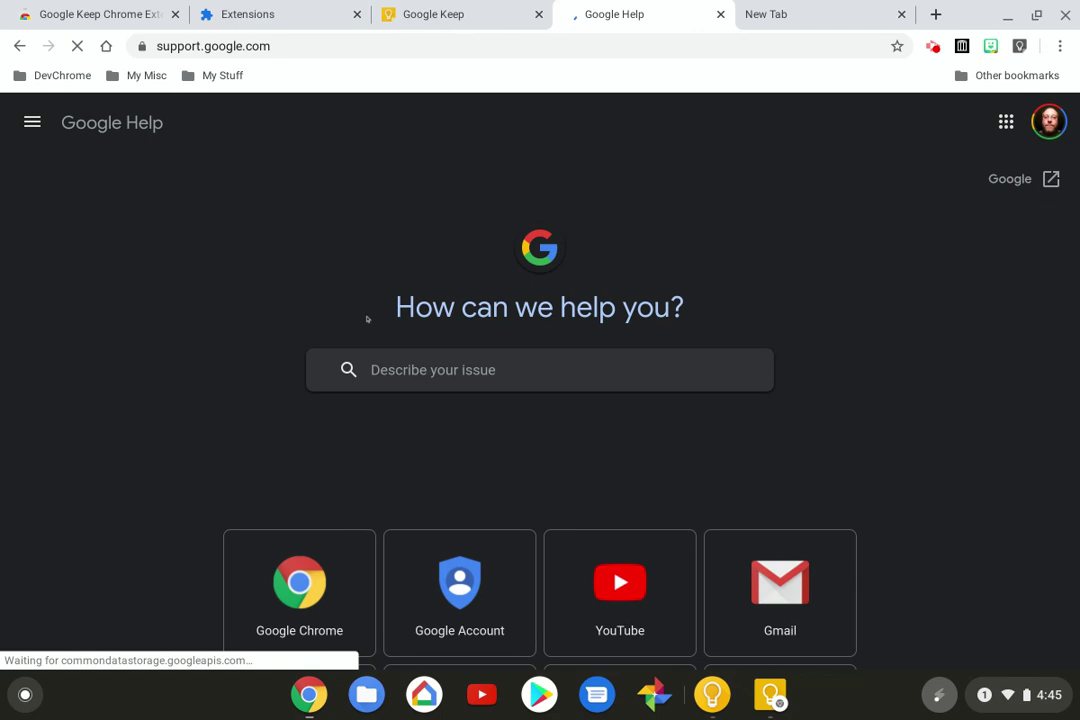
Step: Focus the 'How can we help you?' search, browse the Google Help page, and show recorder controls
click(438, 369)
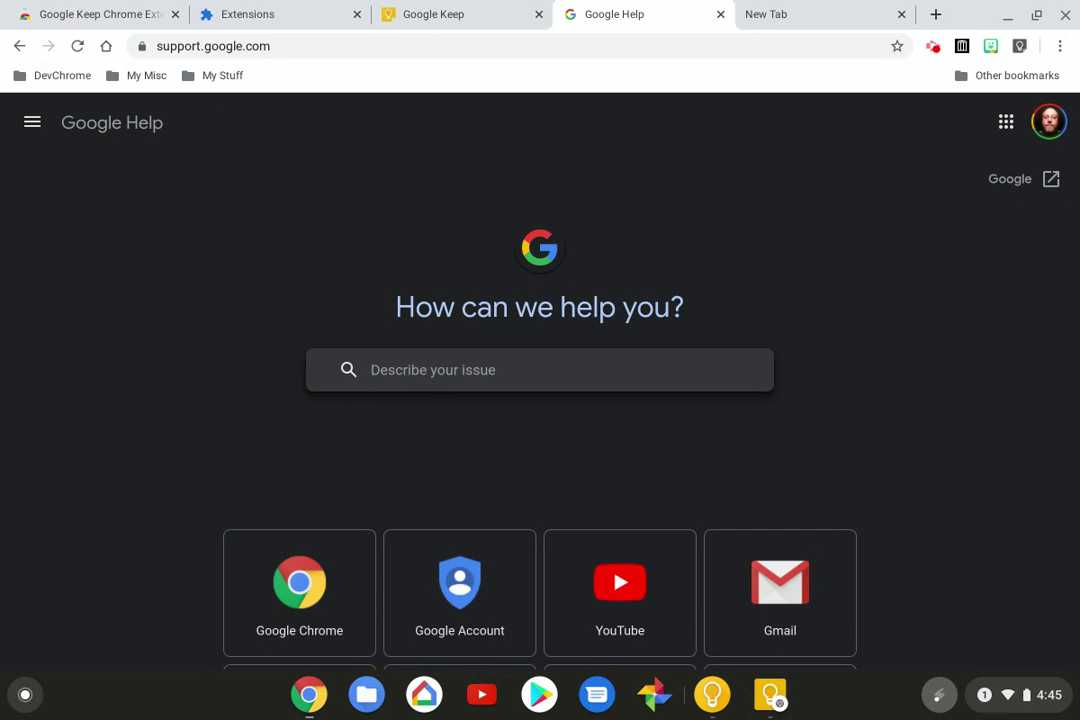
scroll(540, 380, down, 7)
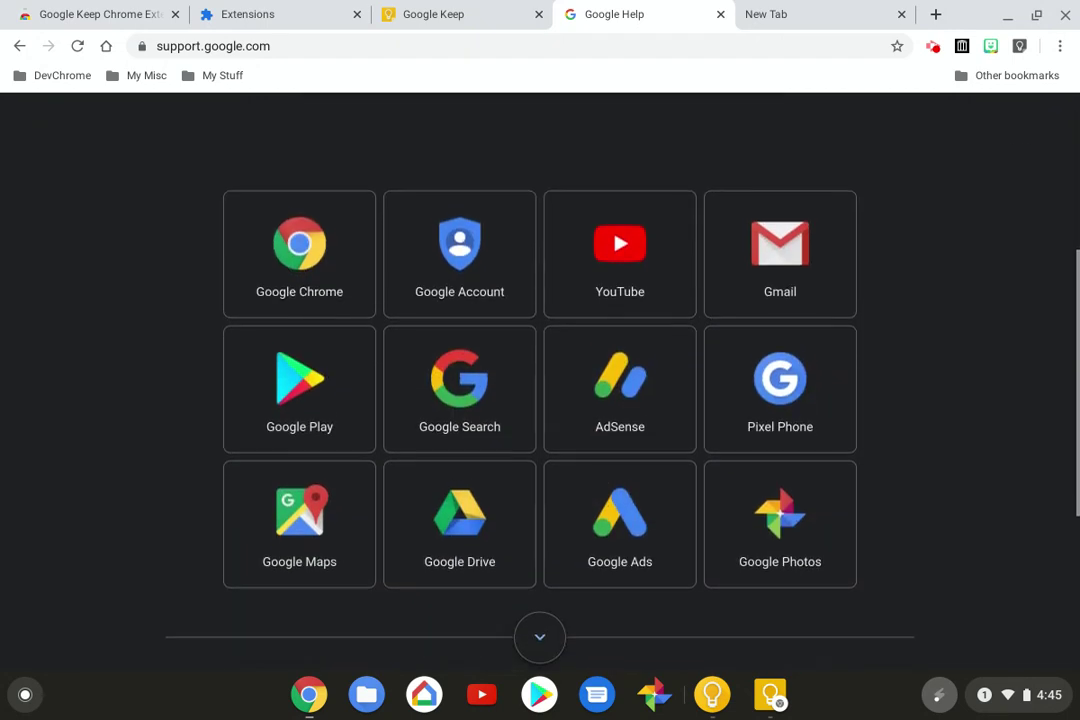
scroll(540, 380, up, 5)
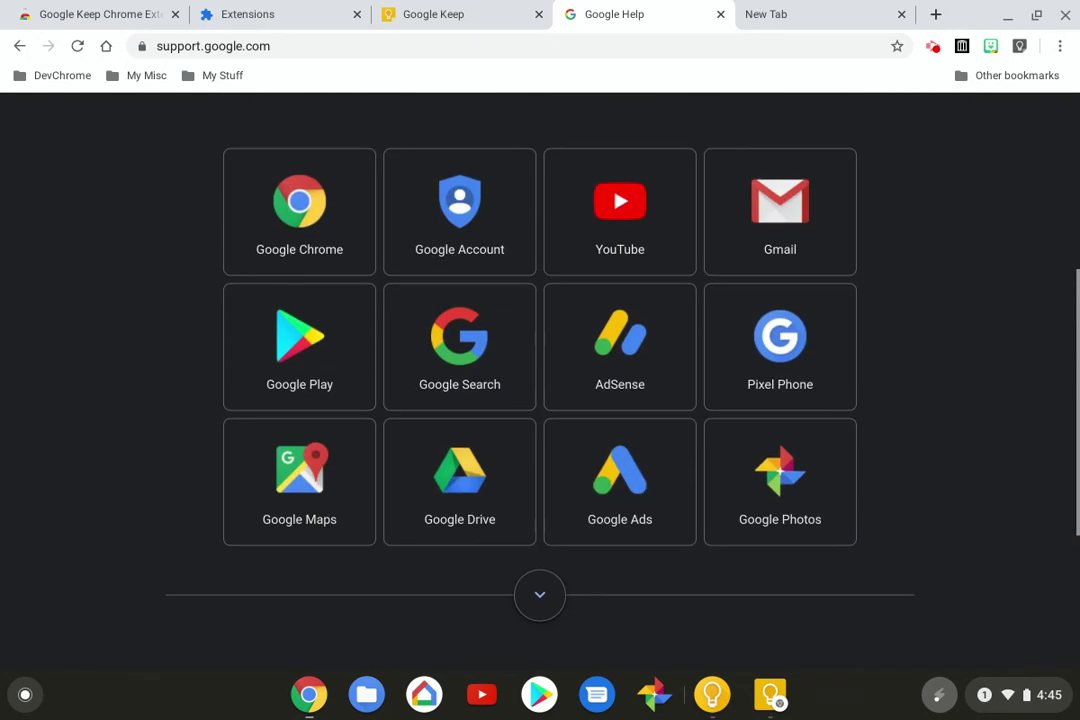
scroll(540, 380, up, 3)
scroll(540, 380, up, 1)
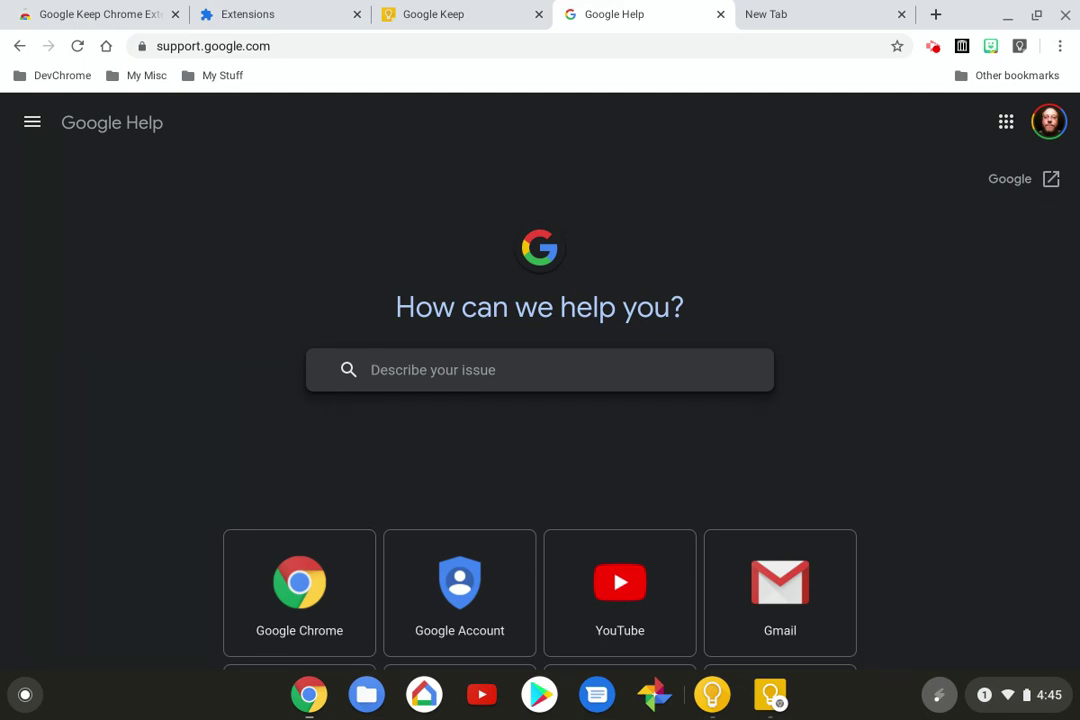
click(932, 46)
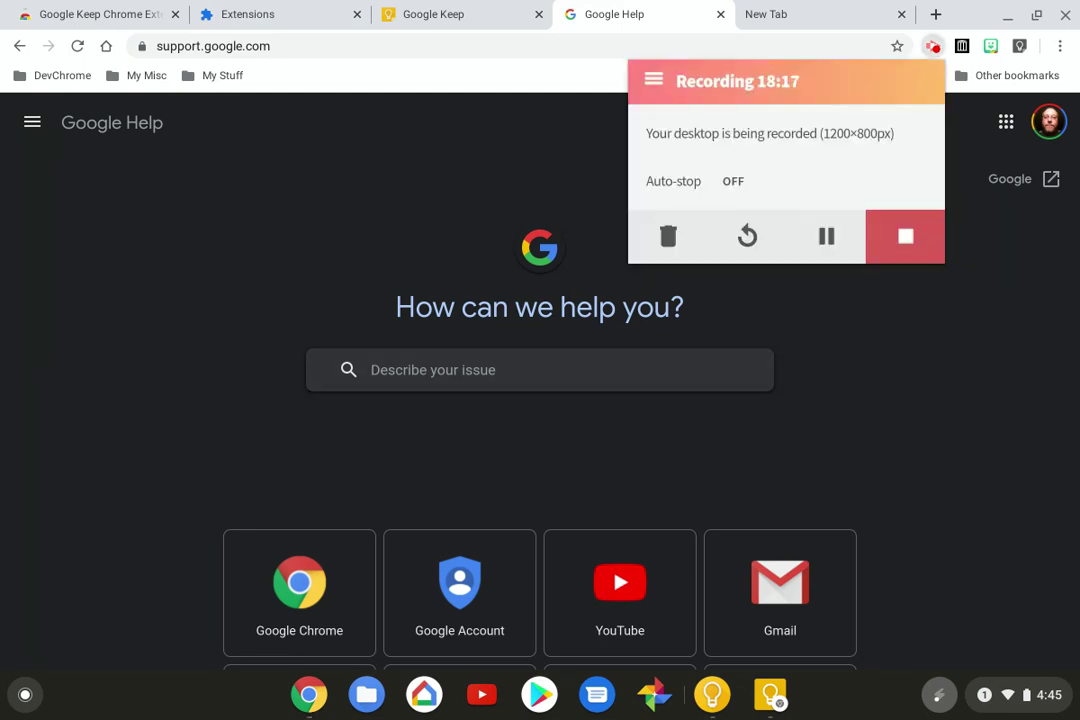